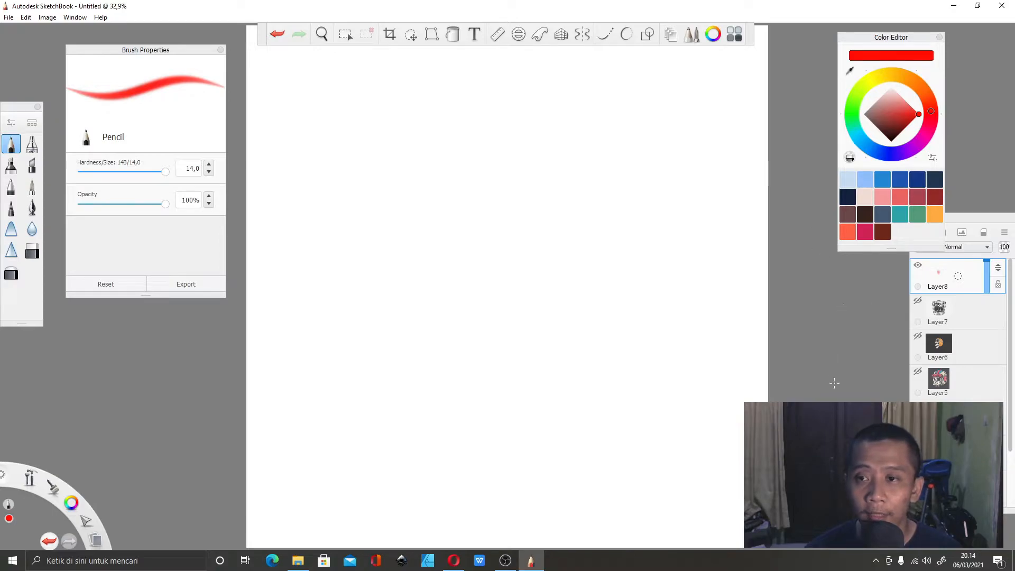
# Move the layer list under the colour editor and unhide the remaining reference image layers, including Layer6 and Layer7.
pyautogui.click(969, 222)
pyautogui.moveTo(969, 222); pyautogui.dragTo(894, 262)
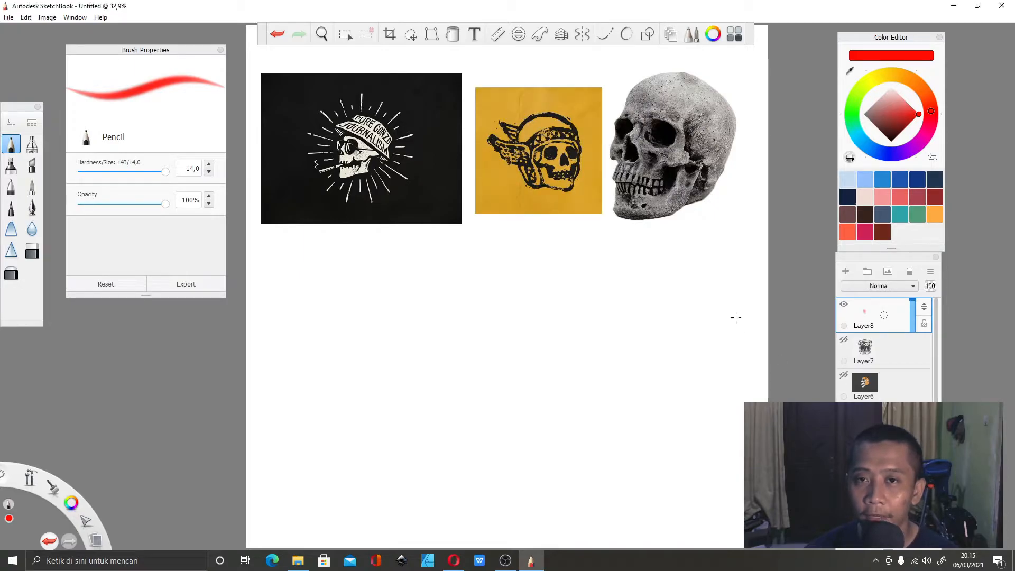
pyautogui.click(844, 375)
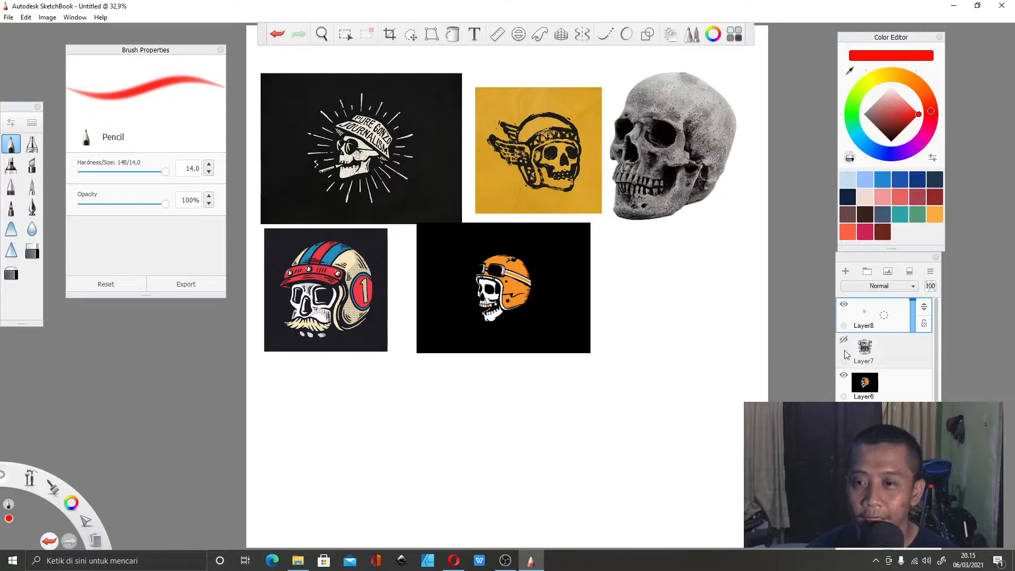
pyautogui.click(851, 349)
pyautogui.click(844, 339)
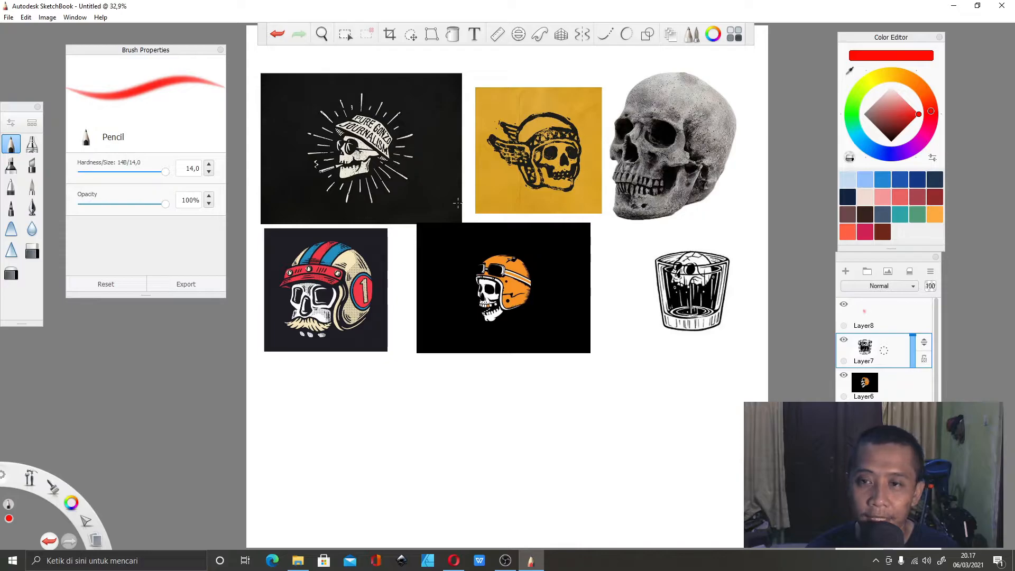
# Undo the strokes on the glass image layer and sketch a rough red head circle with jaw on Layer8.
pyautogui.scroll(-1, 460, 353)
pyautogui.moveTo(452, 376)
pyautogui.mouseDown()
pyautogui.moveTo(479, 348)
pyautogui.moveTo(460, 338)
pyautogui.moveTo(433, 362)
pyautogui.mouseUp()
pyautogui.hotkey('ctrl', 'z')
pyautogui.hotkey('ctrl', 'z')
pyautogui.hotkey('ctrl', 'z')
pyautogui.click(855, 311)
pyautogui.moveTo(521, 377)
pyautogui.mouseDown()
pyautogui.moveTo(470, 350)
pyautogui.moveTo(439, 370)
pyautogui.moveTo(460, 458)
pyautogui.moveTo(436, 409)
pyautogui.moveTo(434, 458)
pyautogui.moveTo(511, 423)
pyautogui.moveTo(523, 402)
pyautogui.moveTo(439, 460)
pyautogui.moveTo(485, 337)
pyautogui.moveTo(439, 341)
pyautogui.moveTo(507, 338)
pyautogui.moveTo(458, 415)
pyautogui.moveTo(465, 461)
pyautogui.moveTo(481, 464)
pyautogui.mouseUp()
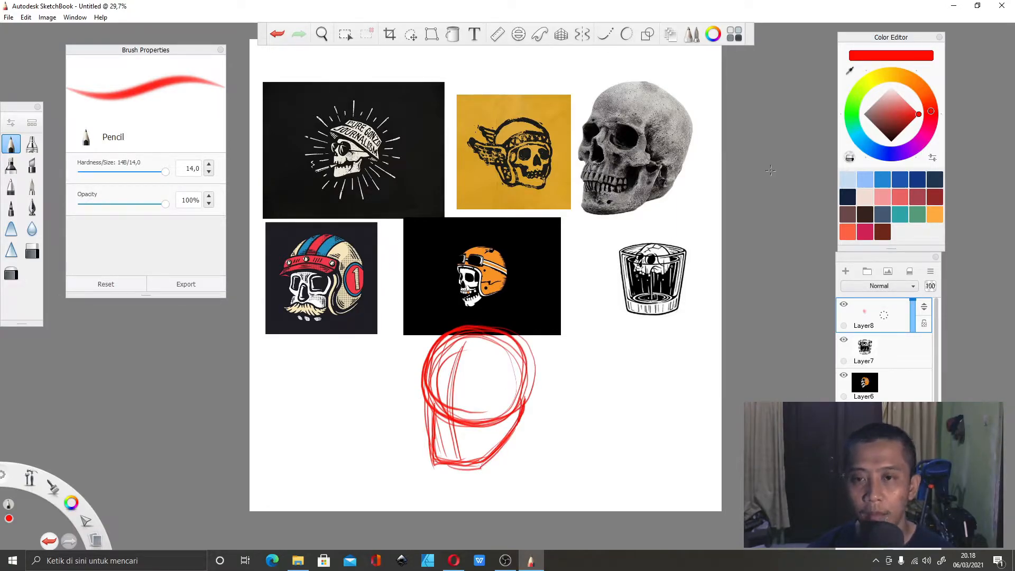
# Move the orange helmet image below the striped helmet and the skull-in-glass image to the canvas's lower right corner.
pyautogui.click(867, 385)
pyautogui.click(411, 34)
pyautogui.moveTo(668, 163); pyautogui.dragTo(519, 294)
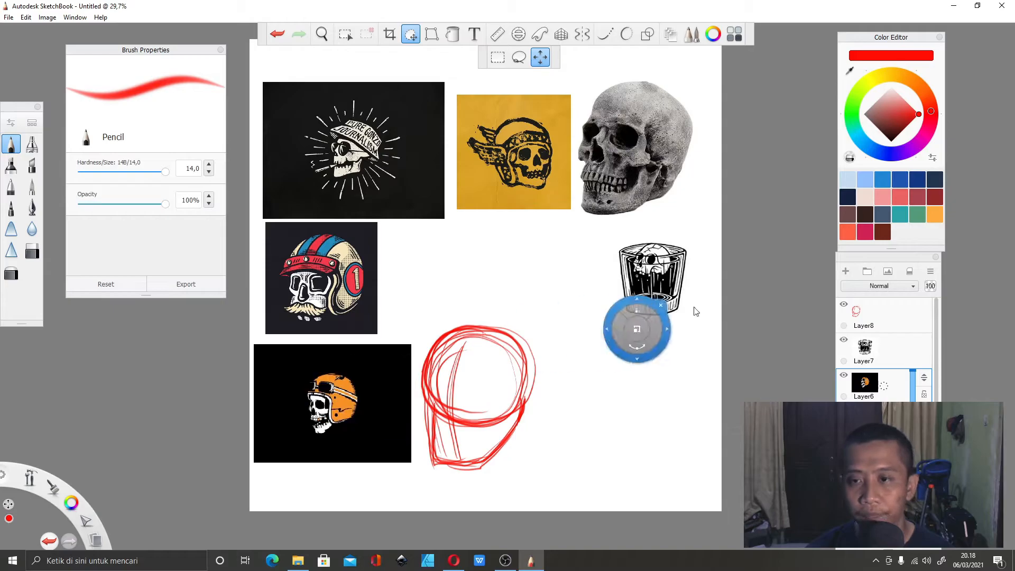
pyautogui.click(872, 350)
pyautogui.moveTo(653, 308)
pyautogui.mouseDown()
pyautogui.moveTo(337, 497)
pyautogui.moveTo(650, 466)
pyautogui.mouseUp()
# Move the red head sketch up into the free space below the yellow reference image.
pyautogui.click(872, 315)
pyautogui.moveTo(499, 382); pyautogui.dragTo(532, 277)
pyautogui.click(584, 231)
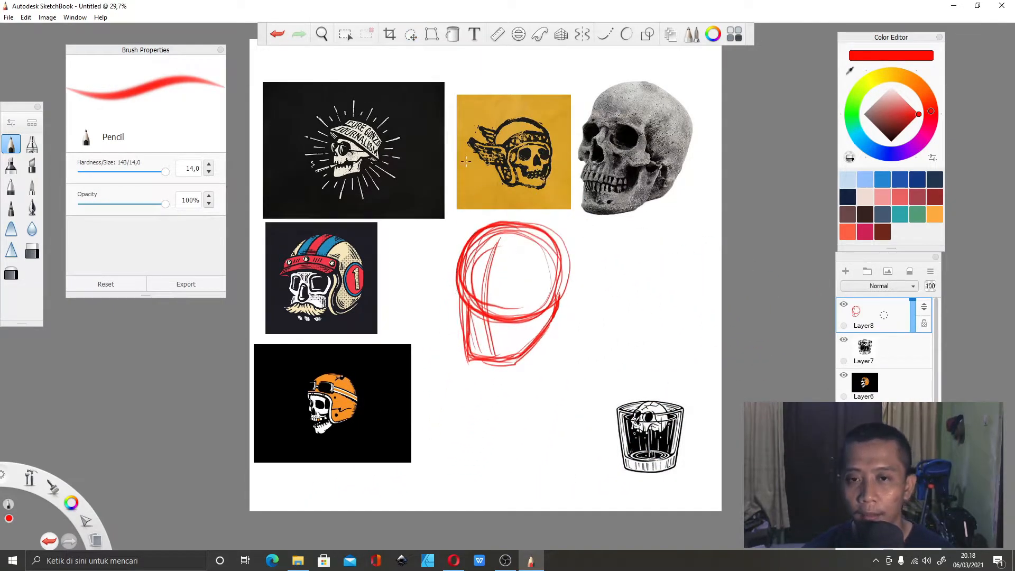
# Add a new layer above the red sketch and change the pencil colour to bright blue.
pyautogui.click(845, 270)
pyautogui.click(865, 144)
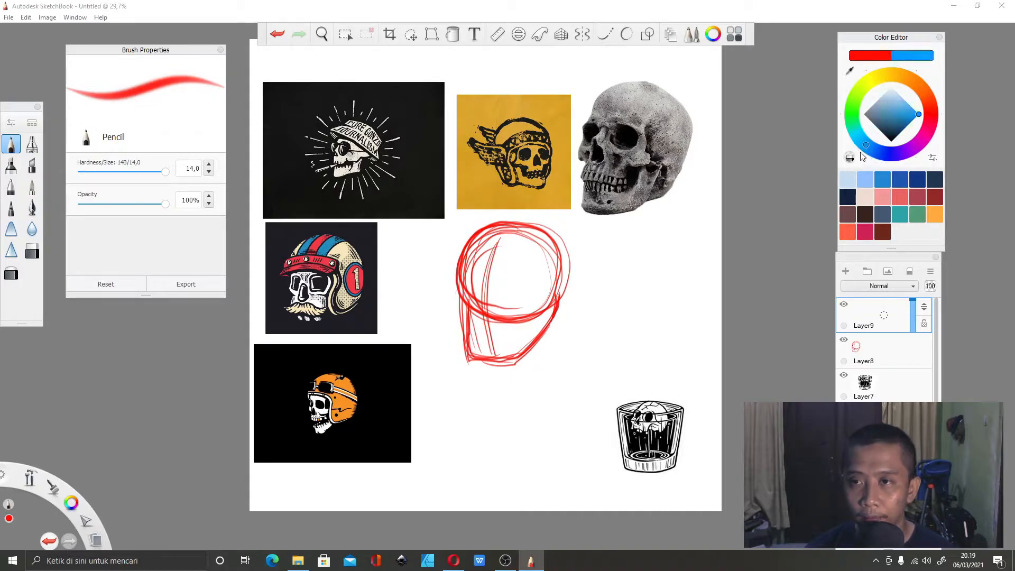
# Lower the opacity of the red construction sketch on Layer8 to 33%.
pyautogui.click(870, 355)
pyautogui.moveTo(912, 336)
pyautogui.mouseDown()
pyautogui.moveTo(913, 359)
pyautogui.moveTo(913, 335)
pyautogui.mouseUp()
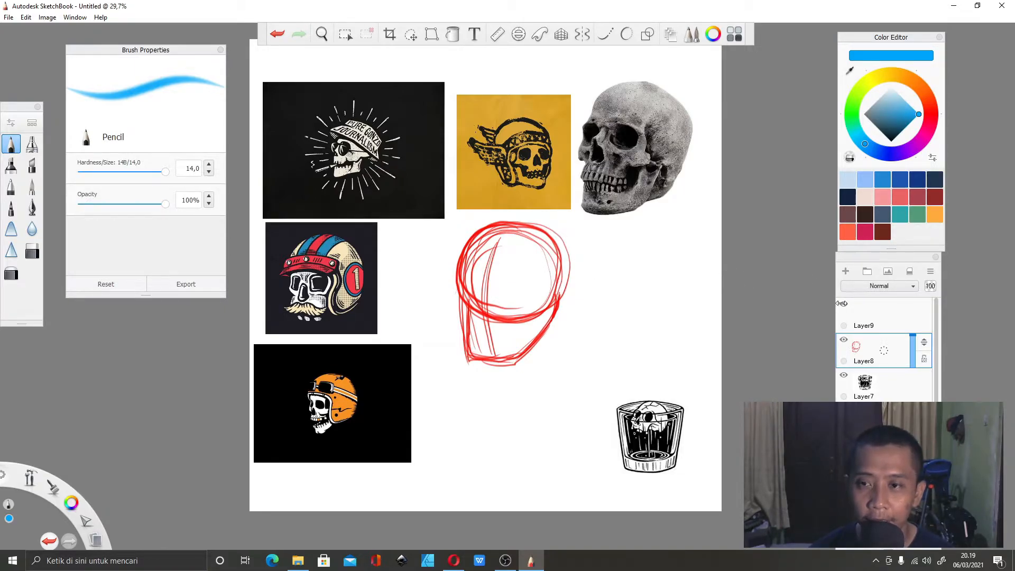
pyautogui.click(874, 320)
pyautogui.press('space')
pyautogui.moveTo(509, 288); pyautogui.dragTo(623, 254)
pyautogui.moveTo(913, 351); pyautogui.dragTo(915, 360)
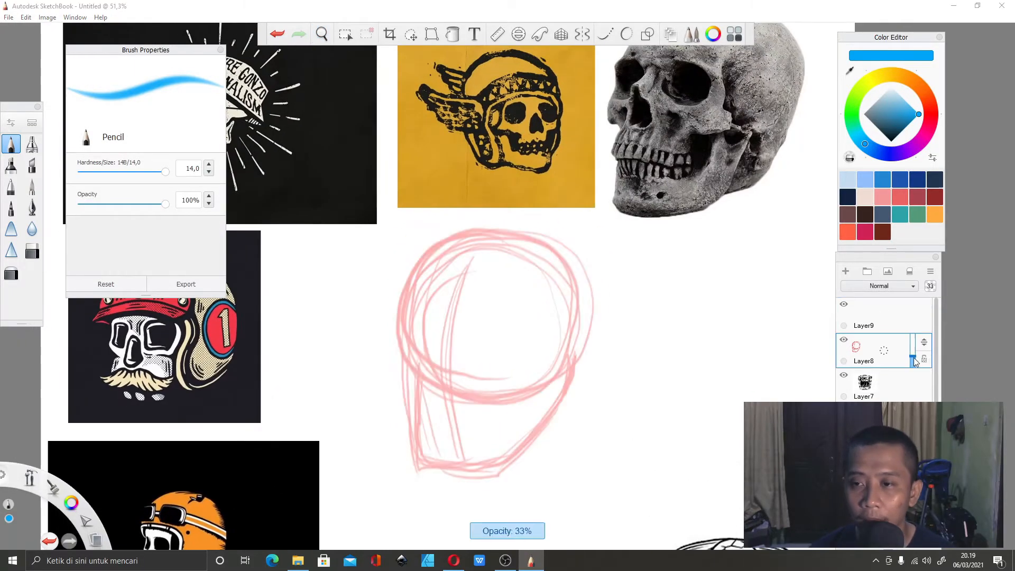
# Rough in the first blue skull outline strokes on Layer9 over the faded red sketch, undoing the misplaced ones.
pyautogui.click(874, 320)
pyautogui.moveTo(432, 238)
pyautogui.mouseDown()
pyautogui.moveTo(398, 371)
pyautogui.moveTo(426, 430)
pyautogui.moveTo(521, 406)
pyautogui.mouseUp()
pyautogui.press('space')
pyautogui.moveTo(505, 301)
pyautogui.mouseDown()
pyautogui.moveTo(502, 316)
pyautogui.moveTo(457, 339)
pyautogui.mouseUp()
pyautogui.moveTo(378, 310)
pyautogui.mouseDown()
pyautogui.moveTo(404, 290)
pyautogui.moveTo(517, 315)
pyautogui.moveTo(505, 292)
pyautogui.moveTo(519, 384)
pyautogui.moveTo(492, 416)
pyautogui.moveTo(521, 336)
pyautogui.mouseUp()
pyautogui.hotkey('ctrl', 'z')
pyautogui.hotkey('ctrl', 'z')
pyautogui.moveTo(383, 439)
pyautogui.mouseDown()
pyautogui.moveTo(387, 471)
pyautogui.moveTo(404, 484)
pyautogui.moveTo(480, 450)
pyautogui.moveTo(505, 424)
pyautogui.moveTo(443, 485)
pyautogui.moveTo(385, 440)
pyautogui.mouseUp()
pyautogui.hotkey('ctrl', 'z')
pyautogui.hotkey('ctrl', 'z')
# Sketch the nose cavity and both eye sockets of the skull in blue.
pyautogui.press('space')
pyautogui.moveTo(407, 334); pyautogui.dragTo(383, 265)
pyautogui.moveTo(373, 329)
pyautogui.mouseDown()
pyautogui.moveTo(384, 310)
pyautogui.moveTo(381, 333)
pyautogui.moveTo(397, 338)
pyautogui.mouseUp()
pyautogui.moveTo(351, 280)
pyautogui.mouseDown()
pyautogui.moveTo(372, 308)
pyautogui.moveTo(365, 317)
pyautogui.moveTo(373, 296)
pyautogui.mouseUp()
pyautogui.moveTo(417, 266)
pyautogui.mouseDown()
pyautogui.moveTo(400, 308)
pyautogui.moveTo(420, 280)
pyautogui.moveTo(423, 309)
pyautogui.moveTo(431, 288)
pyautogui.mouseUp()
# Sketch the skull's cranium outline, cheek, teeth and rear jaw line in blue.
pyautogui.moveTo(341, 290); pyautogui.dragTo(458, 210)
pyautogui.moveTo(346, 315)
pyautogui.mouseDown()
pyautogui.moveTo(360, 359)
pyautogui.moveTo(444, 370)
pyautogui.moveTo(436, 378)
pyautogui.mouseUp()
pyautogui.moveTo(365, 379)
pyautogui.mouseDown()
pyautogui.moveTo(424, 381)
pyautogui.moveTo(367, 385)
pyautogui.mouseUp()
pyautogui.moveTo(396, 370)
pyautogui.mouseDown()
pyautogui.moveTo(372, 420)
pyautogui.moveTo(449, 394)
pyautogui.mouseUp()
pyautogui.moveTo(494, 315); pyautogui.dragTo(475, 362)
# Distort the blue skull sketch to make it wider at the back and slightly shorter at the chin.
pyautogui.click(411, 34)
pyautogui.click(432, 34)
pyautogui.moveTo(503, 308); pyautogui.dragTo(525, 308)
pyautogui.moveTo(410, 432); pyautogui.dragTo(410, 417)
pyautogui.moveTo(527, 206); pyautogui.dragTo(525, 216)
pyautogui.hotkey('ctrl', 'z')
pyautogui.hotkey('ctrl', 'z')
pyautogui.hotkey('ctrl', 'z')
pyautogui.hotkey('ctrl', 'z')
# Sketch the upper feathered arrow shaft entering the back of the skull and the crack around its entry point.
pyautogui.moveTo(482, 263); pyautogui.dragTo(560, 226)
pyautogui.moveTo(521, 247)
pyautogui.mouseDown()
pyautogui.moveTo(530, 230)
pyautogui.moveTo(567, 215)
pyautogui.mouseUp()
pyautogui.moveTo(522, 246)
pyautogui.mouseDown()
pyautogui.moveTo(538, 262)
pyautogui.moveTo(552, 249)
pyautogui.mouseUp()
pyautogui.hotkey('ctrl', 'z')
pyautogui.moveTo(564, 227); pyautogui.dragTo(581, 235)
pyautogui.moveTo(479, 264); pyautogui.dragTo(571, 226)
pyautogui.moveTo(527, 247)
pyautogui.mouseDown()
pyautogui.moveTo(481, 263)
pyautogui.moveTo(576, 223)
pyautogui.mouseUp()
pyautogui.moveTo(479, 260)
pyautogui.mouseDown()
pyautogui.moveTo(446, 237)
pyautogui.moveTo(492, 284)
pyautogui.mouseUp()
pyautogui.moveTo(481, 273)
pyautogui.mouseDown()
pyautogui.moveTo(479, 298)
pyautogui.moveTo(477, 240)
pyautogui.mouseUp()
# Sketch the lower feathered arrow shaft behind the skull and both arrowheads emerging in front of the face.
pyautogui.moveTo(343, 323); pyautogui.dragTo(294, 356)
pyautogui.moveTo(296, 342); pyautogui.dragTo(274, 369)
pyautogui.moveTo(274, 369)
pyautogui.mouseDown()
pyautogui.moveTo(308, 360)
pyautogui.moveTo(276, 366)
pyautogui.mouseUp()
pyautogui.moveTo(482, 302)
pyautogui.mouseDown()
pyautogui.moveTo(582, 320)
pyautogui.moveTo(560, 335)
pyautogui.mouseUp()
pyautogui.moveTo(560, 313); pyautogui.dragTo(592, 336)
pyautogui.moveTo(338, 275)
pyautogui.mouseDown()
pyautogui.moveTo(300, 261)
pyautogui.moveTo(305, 276)
pyautogui.mouseUp()
pyautogui.moveTo(281, 253); pyautogui.dragTo(316, 260)
pyautogui.hotkey('ctrl', 'z')
# Strengthen the blue cranium outline over the top and back of the skull, undoing the stray strokes.
pyautogui.moveTo(362, 229)
pyautogui.mouseDown()
pyautogui.moveTo(458, 222)
pyautogui.moveTo(415, 216)
pyautogui.moveTo(336, 271)
pyautogui.mouseUp()
pyautogui.hotkey('ctrl', 'z')
pyautogui.click(220, 50)
pyautogui.moveTo(392, 216)
pyautogui.mouseDown()
pyautogui.moveTo(454, 217)
pyautogui.moveTo(515, 300)
pyautogui.mouseUp()
pyautogui.moveTo(346, 360)
pyautogui.mouseDown()
pyautogui.moveTo(313, 372)
pyautogui.moveTo(323, 360)
pyautogui.moveTo(320, 372)
pyautogui.mouseUp()
pyautogui.hotkey('ctrl', 'z')
pyautogui.hotkey('ctrl', 'z')
pyautogui.moveTo(320, 372); pyautogui.dragTo(354, 368)
pyautogui.hotkey('ctrl', 'z')
# Refine the blue jaw and chin outline and add the cheekbone and small temple marks.
pyautogui.moveTo(506, 324); pyautogui.dragTo(444, 402)
pyautogui.moveTo(361, 404); pyautogui.dragTo(419, 399)
pyautogui.moveTo(422, 405); pyautogui.dragTo(458, 381)
pyautogui.moveTo(387, 337)
pyautogui.mouseDown()
pyautogui.moveTo(378, 350)
pyautogui.moveTo(453, 337)
pyautogui.mouseUp()
pyautogui.moveTo(468, 302); pyautogui.dragTo(452, 335)
pyautogui.moveTo(458, 279); pyautogui.dragTo(465, 289)
pyautogui.moveTo(480, 341)
pyautogui.mouseDown()
pyautogui.moveTo(447, 345)
pyautogui.moveTo(485, 349)
pyautogui.mouseUp()
pyautogui.moveTo(506, 323); pyautogui.dragTo(475, 358)
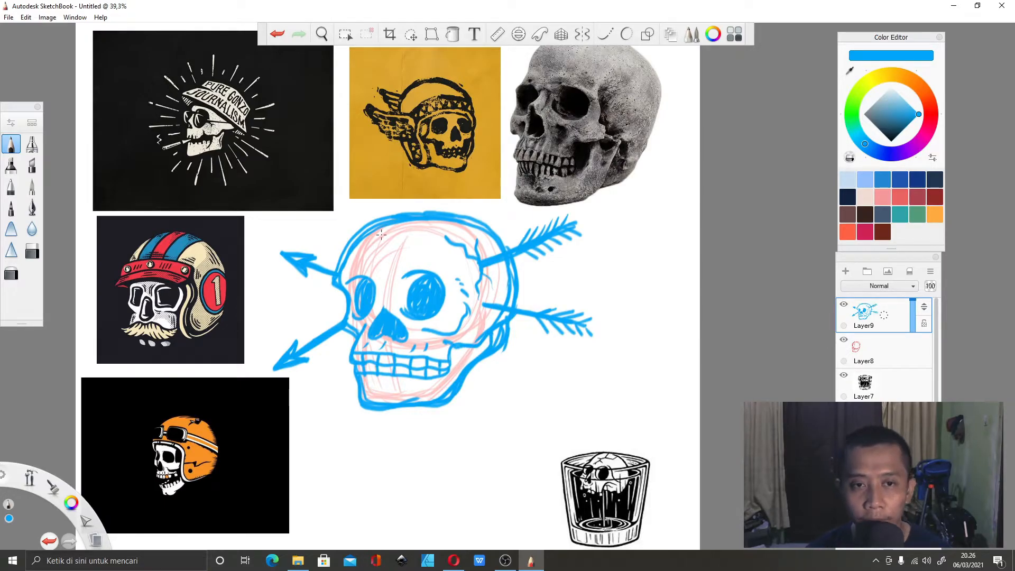
# Go over the blue outline at the forehead and beside the upper teeth.
pyautogui.moveTo(381, 237); pyautogui.dragTo(370, 275)
pyautogui.hotkey('ctrl', 'z')
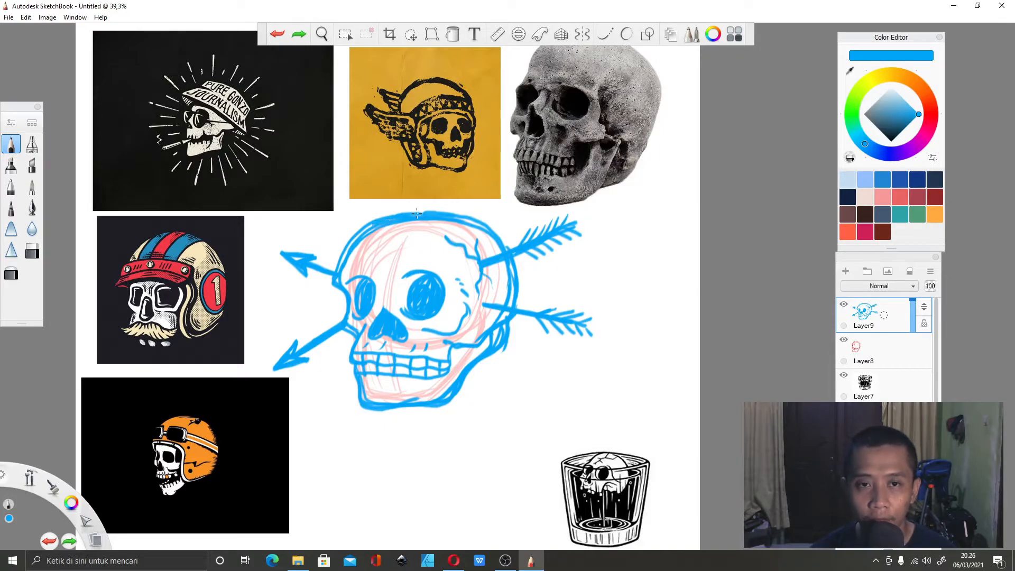
pyautogui.moveTo(382, 220); pyautogui.dragTo(340, 270)
pyautogui.moveTo(359, 325); pyautogui.dragTo(351, 363)
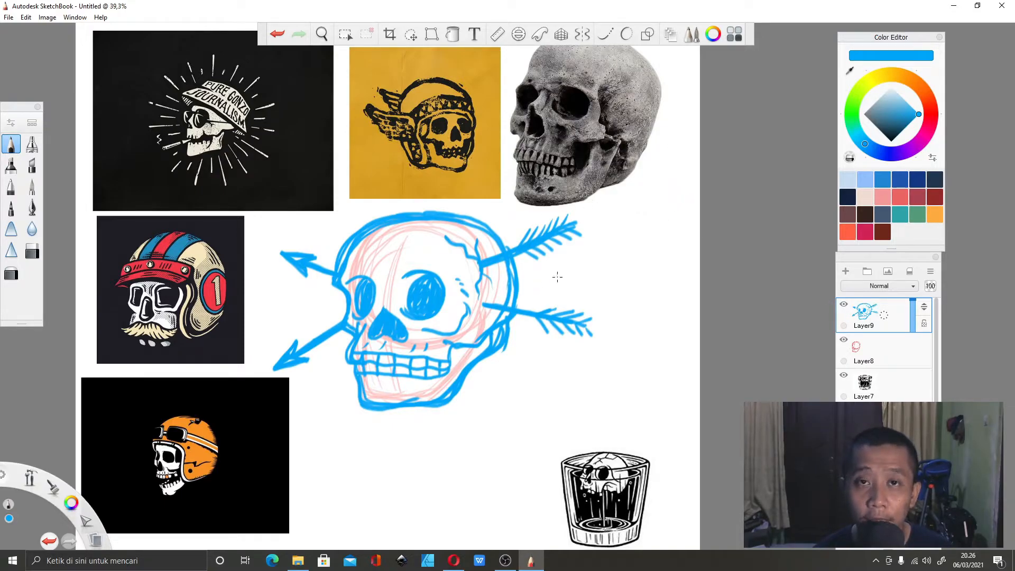
# Compare the red construction sketch at 100% opacity without and with the blue sketch layer shown.
pyautogui.click(843, 304)
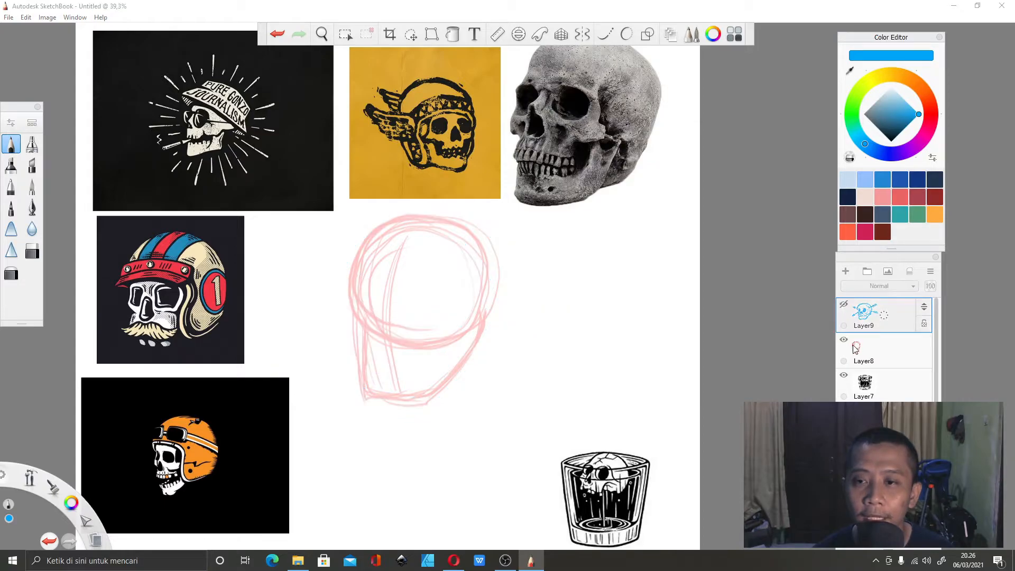
pyautogui.click(887, 353)
pyautogui.moveTo(915, 364); pyautogui.dragTo(914, 331)
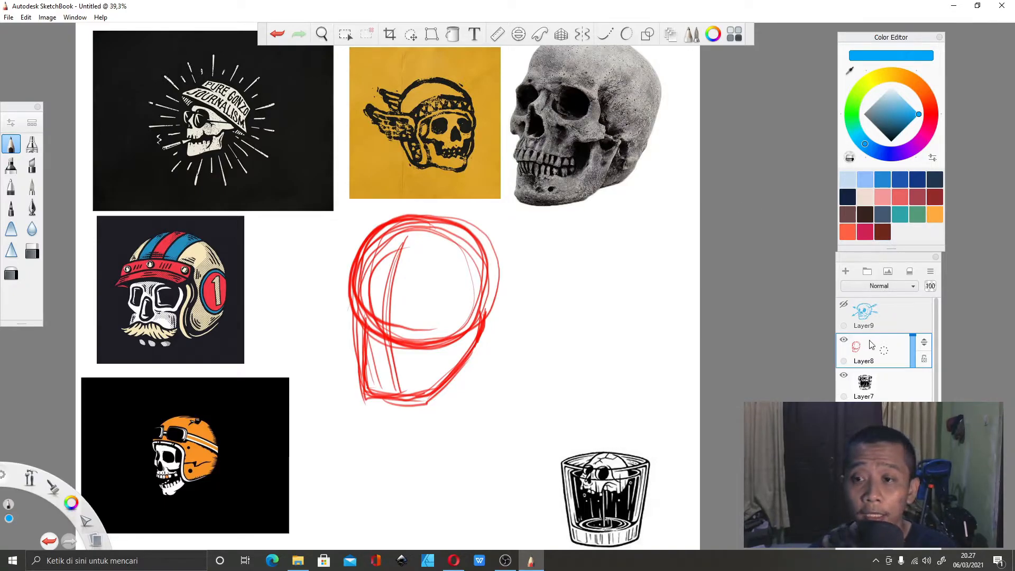
pyautogui.click(844, 305)
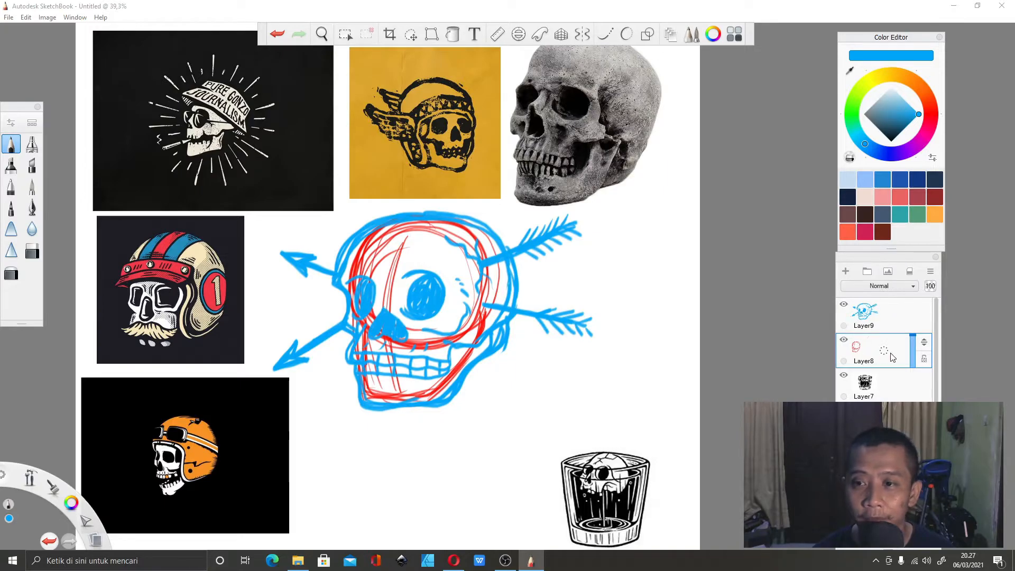
# Fade the red construction sketch on Layer8 to 6% opacity and select the blue sketch layer.
pyautogui.moveTo(913, 343); pyautogui.dragTo(916, 357)
pyautogui.moveTo(914, 365); pyautogui.dragTo(912, 366)
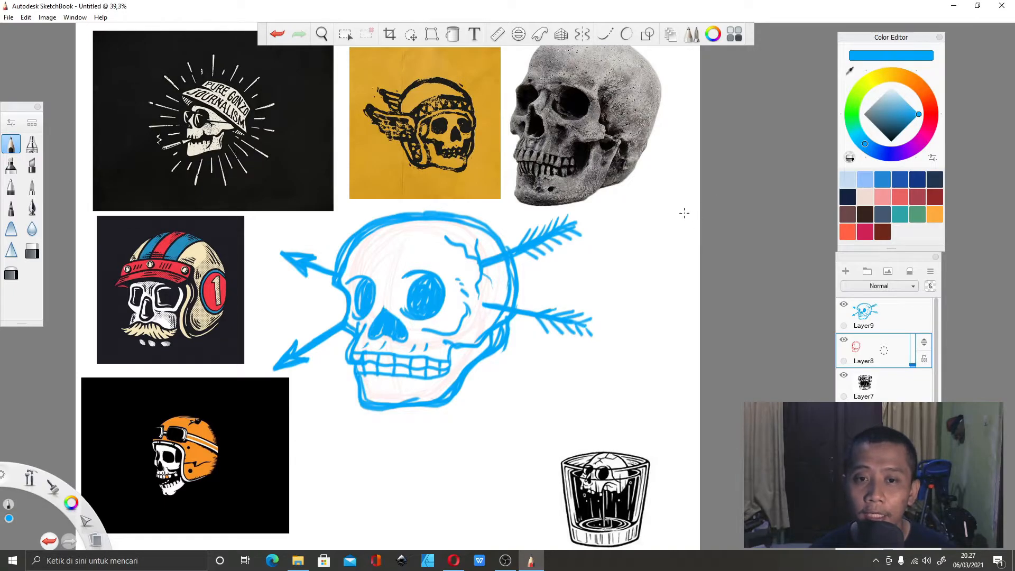
pyautogui.click(865, 316)
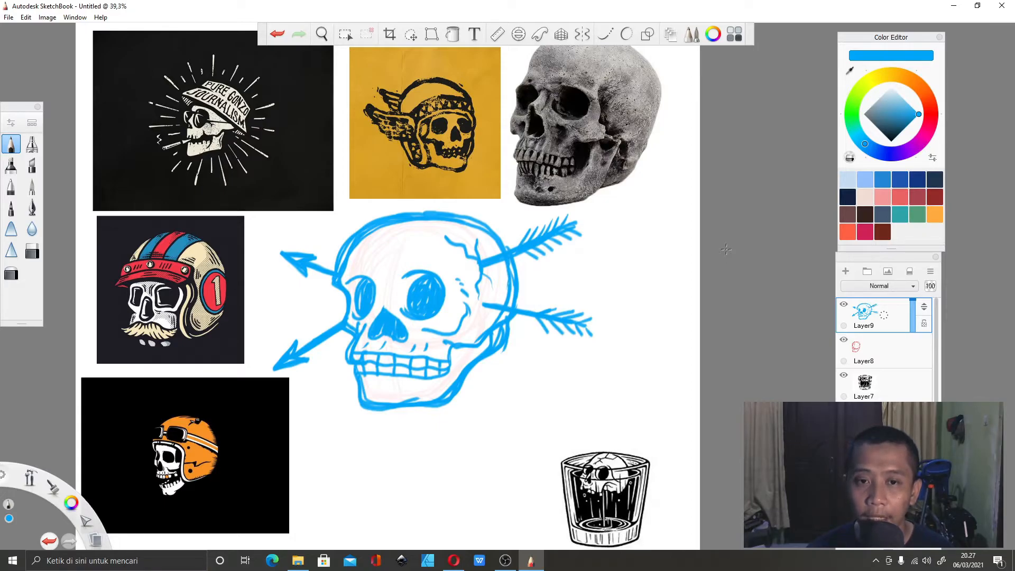
pyautogui.click(877, 345)
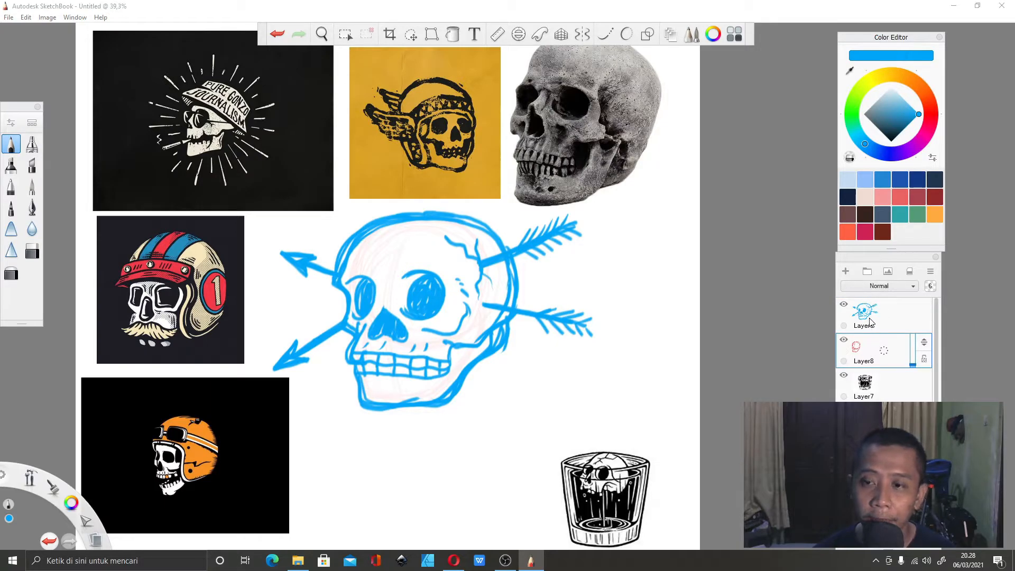
pyautogui.click(877, 320)
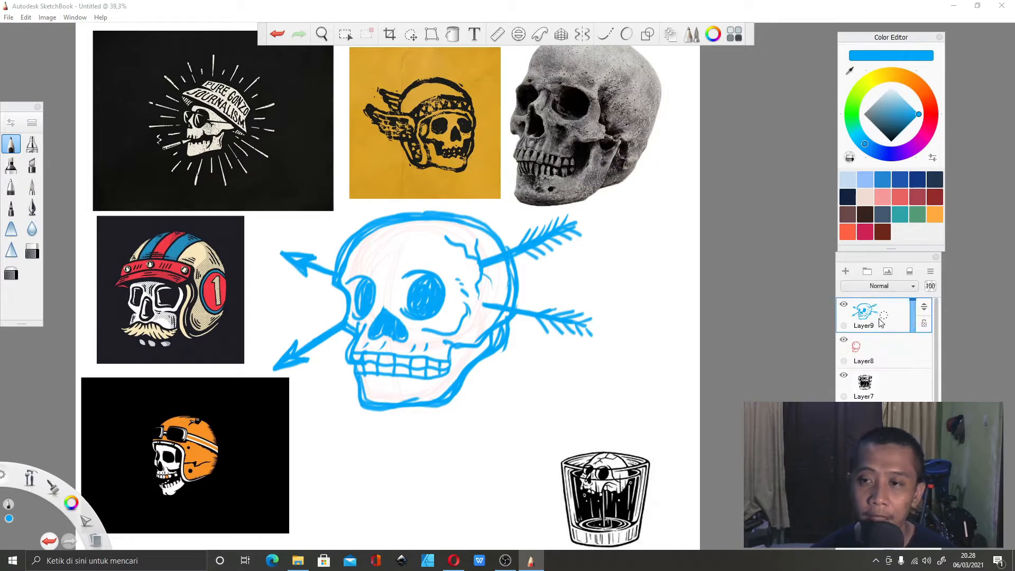
pyautogui.click(863, 354)
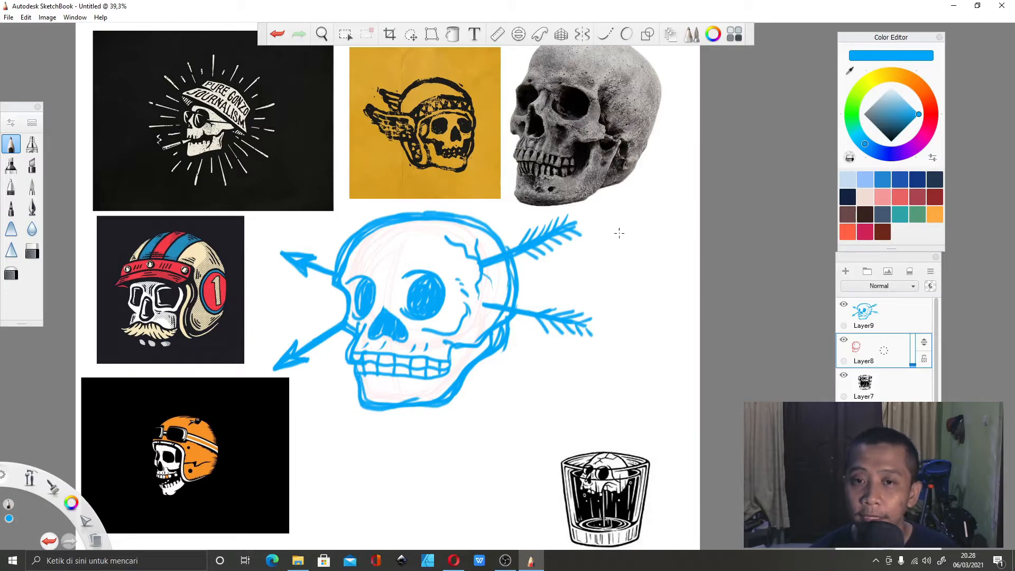
# Choose the Paintbrush and set its size to 15 and its colour to black.
pyautogui.click(32, 192)
pyautogui.click(10, 123)
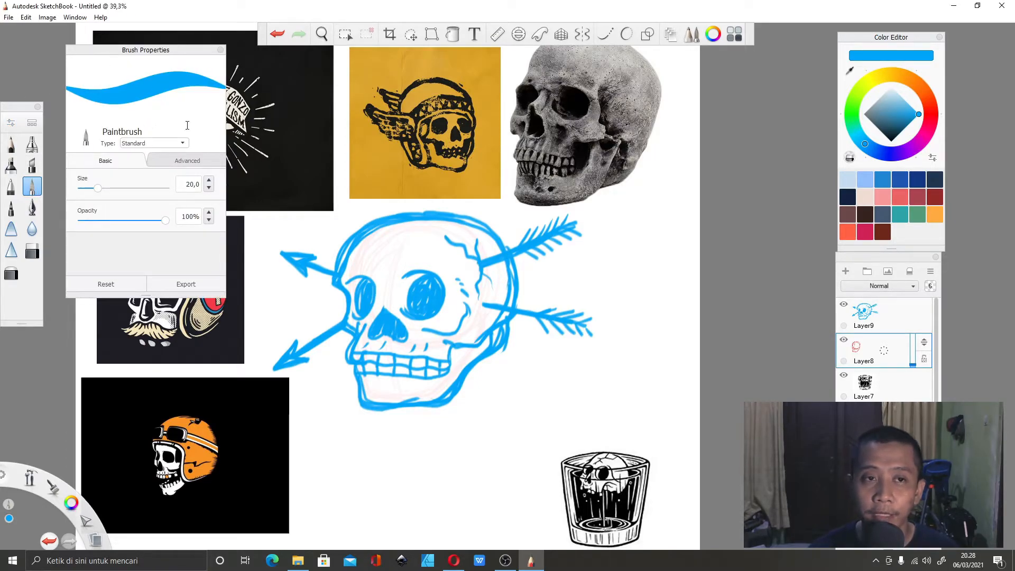
pyautogui.click(209, 188)
pyautogui.click(209, 189)
pyautogui.click(209, 189)
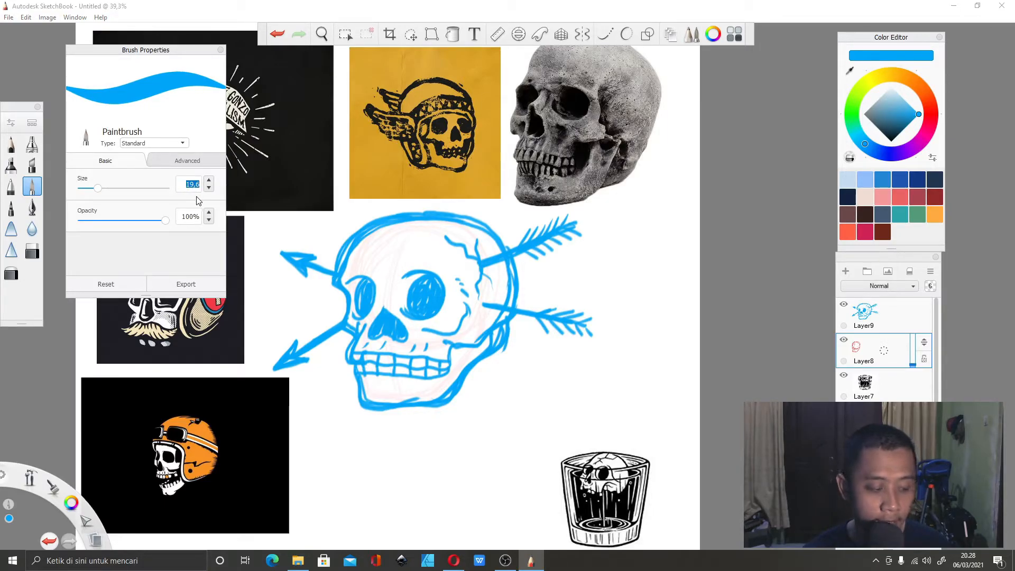
pyautogui.write('15')
pyautogui.press('Return')
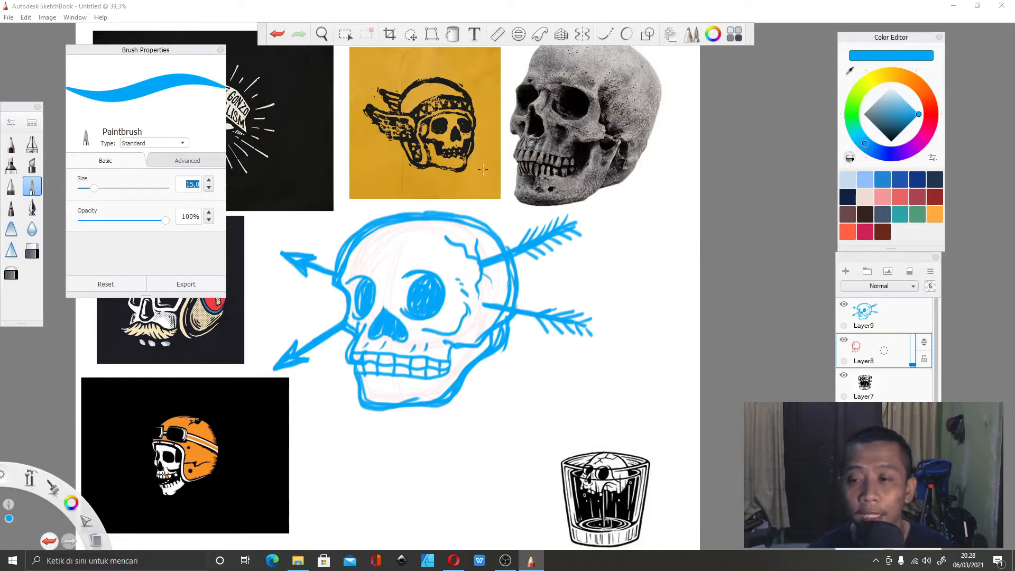
pyautogui.click(888, 139)
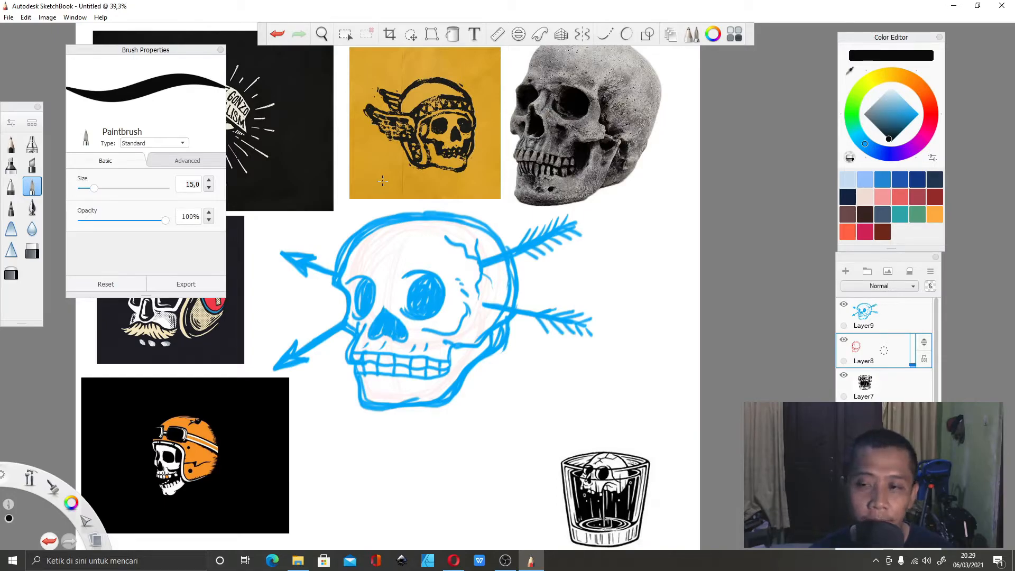
# Add a new layer above the blue sketch and hide the red construction sketch on Layer8.
pyautogui.click(865, 314)
pyautogui.click(845, 272)
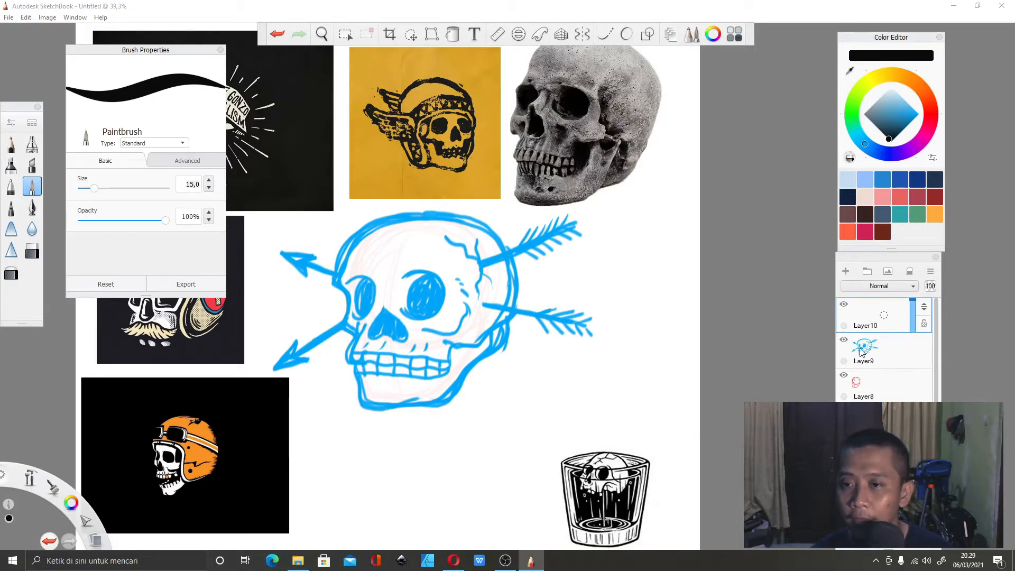
pyautogui.click(844, 375)
# Lower the opacity of the blue sketch on Layer9 and make the new top layer active.
pyautogui.click(885, 349)
pyautogui.moveTo(912, 337); pyautogui.dragTo(915, 357)
pyautogui.click(880, 315)
# Ink the front contour of the skull in black from the forehead down to the cheek.
pyautogui.press('space')
pyautogui.moveTo(412, 295)
pyautogui.mouseDown()
pyautogui.moveTo(439, 343)
pyautogui.moveTo(423, 327)
pyautogui.mouseUp()
pyautogui.moveTo(453, 151)
pyautogui.mouseDown()
pyautogui.moveTo(312, 273)
pyautogui.moveTo(312, 313)
pyautogui.mouseUp()
pyautogui.hotkey('ctrl', 'z')
pyautogui.moveTo(454, 151)
pyautogui.mouseDown()
pyautogui.moveTo(340, 342)
pyautogui.moveTo(327, 340)
pyautogui.moveTo(354, 427)
pyautogui.moveTo(350, 281)
pyautogui.moveTo(344, 305)
pyautogui.mouseUp()
# Ink the wavy edge of the upper jaw, a short mark beside the nose, and the cheekbone line behind the teeth.
pyautogui.press('space')
pyautogui.moveTo(349, 280)
pyautogui.mouseDown()
pyautogui.moveTo(329, 363)
pyautogui.moveTo(336, 343)
pyautogui.moveTo(424, 346)
pyautogui.mouseUp()
pyautogui.hotkey('ctrl', 'z')
pyautogui.hotkey('ctrl', 'z')
pyautogui.moveTo(352, 275); pyautogui.dragTo(351, 293)
pyautogui.moveTo(349, 301)
pyautogui.mouseDown()
pyautogui.moveTo(373, 340)
pyautogui.moveTo(566, 364)
pyautogui.mouseUp()
pyautogui.hotkey('ctrl', 'z')
pyautogui.moveTo(540, 316)
pyautogui.mouseDown()
pyautogui.moveTo(627, 320)
pyautogui.moveTo(668, 286)
pyautogui.mouseUp()
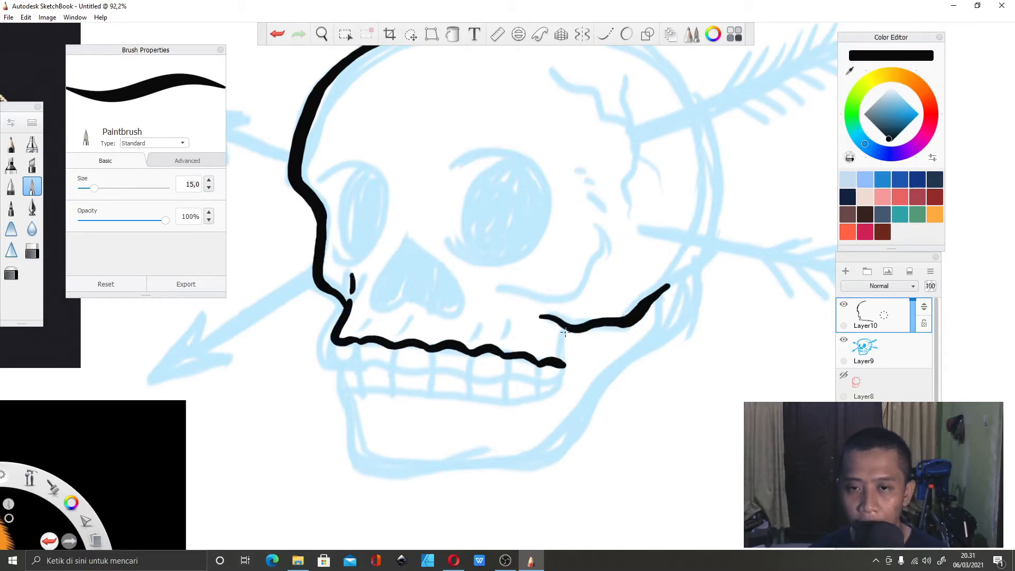
pyautogui.moveTo(564, 330); pyautogui.dragTo(567, 364)
# Ink the top and back contour of the cranium in black, redoing the uneven strokes.
pyautogui.press('space')
pyautogui.moveTo(673, 262); pyautogui.dragTo(659, 382)
pyautogui.hotkey('ctrl', 'z')
pyautogui.moveTo(312, 210)
pyautogui.mouseDown()
pyautogui.moveTo(373, 161)
pyautogui.moveTo(610, 154)
pyautogui.moveTo(678, 238)
pyautogui.mouseUp()
pyautogui.hotkey('ctrl', 'z')
pyautogui.hotkey('ctrl', 'z')
pyautogui.moveTo(605, 150)
pyautogui.mouseDown()
pyautogui.moveTo(639, 170)
pyautogui.moveTo(671, 387)
pyautogui.moveTo(614, 293)
pyautogui.mouseUp()
pyautogui.press('space')
pyautogui.hotkey('ctrl', 'z')
# Add short shading dashes inside the back of the skull and extend the mark beside the nose.
pyautogui.moveTo(582, 328)
pyautogui.mouseDown()
pyautogui.moveTo(626, 252)
pyautogui.moveTo(589, 324)
pyautogui.mouseUp()
pyautogui.moveTo(622, 211)
pyautogui.mouseDown()
pyautogui.moveTo(624, 224)
pyautogui.moveTo(620, 195)
pyautogui.mouseUp()
pyautogui.moveTo(615, 177); pyautogui.dragTo(619, 181)
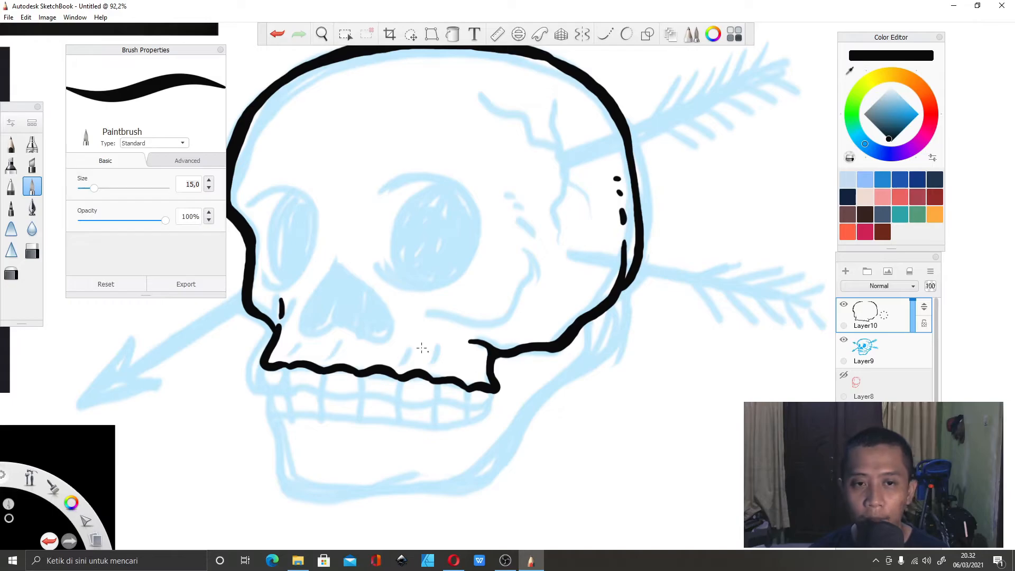
pyautogui.moveTo(282, 309); pyautogui.dragTo(274, 324)
# Ink the outlines of the individual upper teeth below the wavy jaw edge, redoing the uneven strokes.
pyautogui.press('space')
pyautogui.moveTo(356, 311); pyautogui.dragTo(416, 198)
pyautogui.moveTo(326, 254)
pyautogui.mouseDown()
pyautogui.moveTo(324, 268)
pyautogui.moveTo(346, 256)
pyautogui.mouseUp()
pyautogui.hotkey('ctrl', 'z')
pyautogui.moveTo(385, 261); pyautogui.dragTo(413, 263)
pyautogui.moveTo(417, 264)
pyautogui.mouseDown()
pyautogui.moveTo(424, 280)
pyautogui.moveTo(450, 281)
pyautogui.moveTo(452, 268)
pyautogui.moveTo(483, 267)
pyautogui.mouseUp()
pyautogui.hotkey('ctrl', 'z')
pyautogui.hotkey('ctrl', 'z')
pyautogui.hotkey('ctrl', 'z')
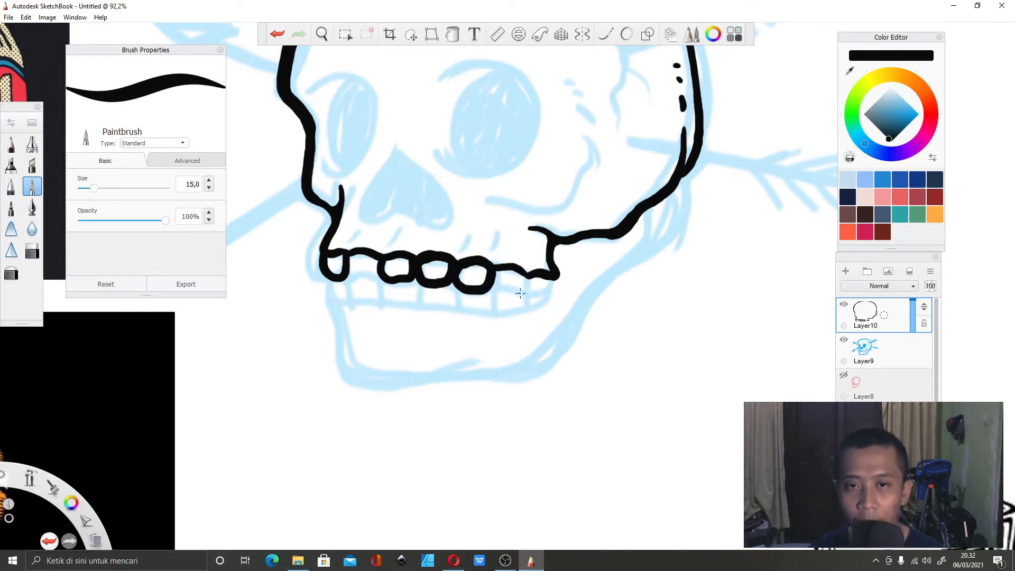
pyautogui.hotkey('ctrl', 'z')
pyautogui.hotkey('ctrl', 'z')
pyautogui.moveTo(418, 263)
pyautogui.mouseDown()
pyautogui.moveTo(452, 281)
pyautogui.moveTo(458, 265)
pyautogui.mouseUp()
pyautogui.moveTo(461, 265)
pyautogui.mouseDown()
pyautogui.moveTo(479, 289)
pyautogui.moveTo(494, 269)
pyautogui.mouseUp()
pyautogui.moveTo(529, 277); pyautogui.dragTo(556, 277)
pyautogui.hotkey('ctrl', 'z')
pyautogui.moveTo(529, 277)
pyautogui.mouseDown()
pyautogui.moveTo(537, 294)
pyautogui.moveTo(554, 275)
pyautogui.mouseUp()
# Ink the lower jaw contour from the chin to the back of the skull and add two rounded lower teeth.
pyautogui.press('space')
pyautogui.moveTo(360, 280)
pyautogui.mouseDown()
pyautogui.moveTo(398, 259)
pyautogui.moveTo(364, 304)
pyautogui.moveTo(448, 353)
pyautogui.mouseUp()
pyautogui.hotkey('ctrl', 'z')
pyautogui.moveTo(398, 284)
pyautogui.mouseDown()
pyautogui.moveTo(378, 331)
pyautogui.moveTo(425, 348)
pyautogui.moveTo(573, 343)
pyautogui.mouseUp()
pyautogui.hotkey('ctrl', 'z')
pyautogui.moveTo(419, 346)
pyautogui.mouseDown()
pyautogui.moveTo(584, 337)
pyautogui.moveTo(681, 240)
pyautogui.moveTo(703, 173)
pyautogui.mouseUp()
pyautogui.hotkey('ctrl', 'z')
pyautogui.moveTo(398, 285)
pyautogui.mouseDown()
pyautogui.moveTo(580, 289)
pyautogui.moveTo(567, 271)
pyautogui.moveTo(391, 281)
pyautogui.moveTo(413, 285)
pyautogui.mouseUp()
pyautogui.hotkey('ctrl', 'z')
pyautogui.moveTo(534, 292)
pyautogui.mouseDown()
pyautogui.moveTo(536, 274)
pyautogui.moveTo(559, 289)
pyautogui.mouseUp()
pyautogui.hotkey('ctrl', 'z')
pyautogui.hotkey('ctrl', 'z')
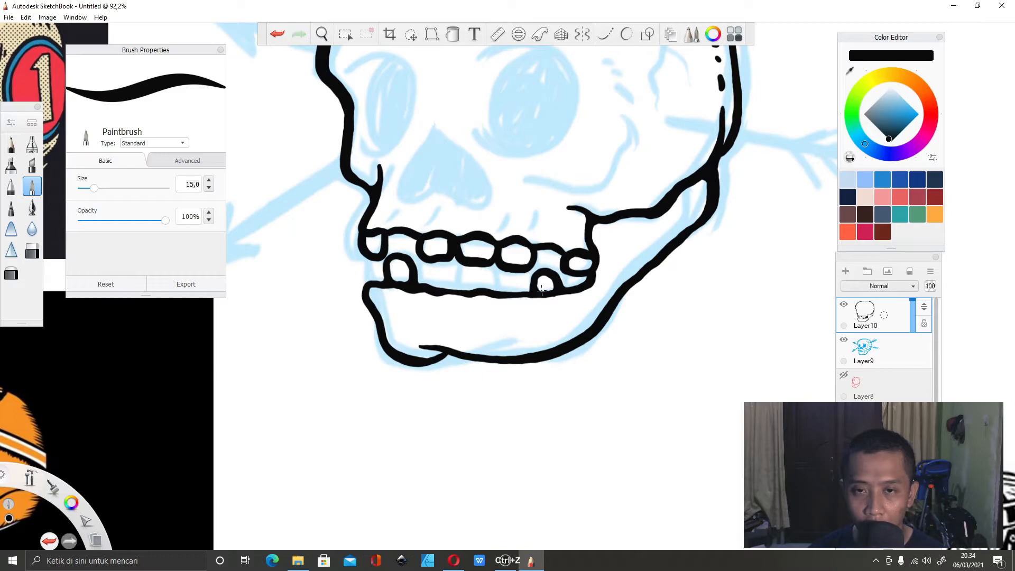
# Outline the nose cavity with a pointed upper tip and fill it solid black.
pyautogui.moveTo(438, 98)
pyautogui.mouseDown()
pyautogui.moveTo(424, 126)
pyautogui.moveTo(489, 211)
pyautogui.mouseUp()
pyautogui.moveTo(429, 139)
pyautogui.mouseDown()
pyautogui.moveTo(401, 200)
pyautogui.moveTo(464, 196)
pyautogui.moveTo(485, 182)
pyautogui.moveTo(478, 214)
pyautogui.moveTo(475, 193)
pyautogui.mouseUp()
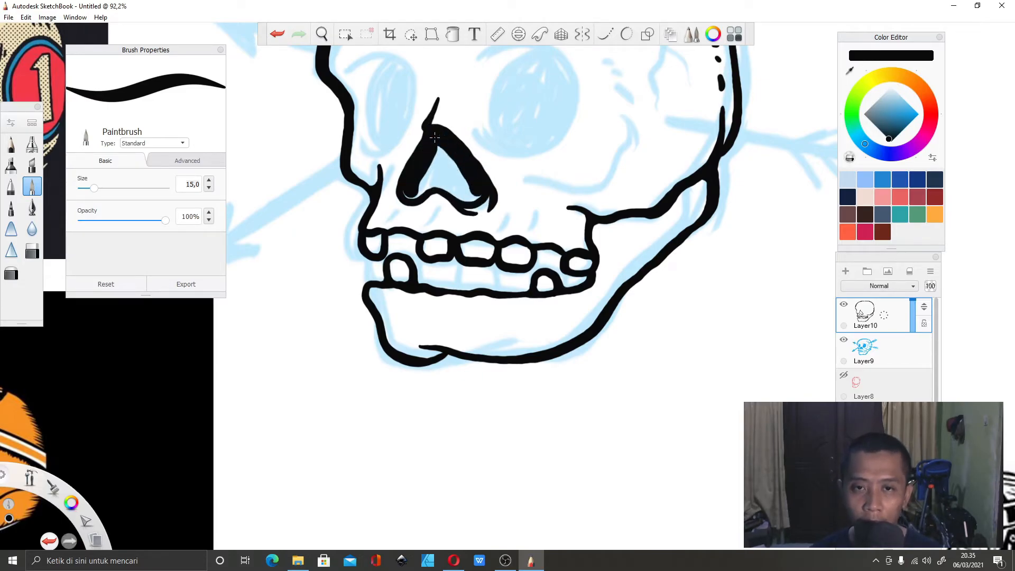
pyautogui.moveTo(407, 153); pyautogui.dragTo(450, 196)
pyautogui.moveTo(439, 148); pyautogui.dragTo(465, 185)
# Add short shading dashes above the upper teeth and along the lower jaw, and reinforce the chin line.
pyautogui.moveTo(396, 210)
pyautogui.mouseDown()
pyautogui.moveTo(386, 224)
pyautogui.moveTo(428, 227)
pyautogui.mouseUp()
pyautogui.moveTo(516, 213); pyautogui.dragTo(504, 228)
pyautogui.moveTo(539, 215)
pyautogui.mouseDown()
pyautogui.moveTo(536, 232)
pyautogui.moveTo(553, 234)
pyautogui.mouseUp()
pyautogui.moveTo(558, 229); pyautogui.dragTo(559, 234)
pyautogui.moveTo(417, 346)
pyautogui.mouseDown()
pyautogui.moveTo(528, 361)
pyautogui.moveTo(579, 346)
pyautogui.mouseUp()
pyautogui.moveTo(387, 302); pyautogui.dragTo(396, 315)
pyautogui.moveTo(427, 307); pyautogui.dragTo(449, 318)
pyautogui.moveTo(462, 315); pyautogui.dragTo(465, 318)
pyautogui.moveTo(527, 307); pyautogui.dragTo(532, 318)
pyautogui.moveTo(544, 312); pyautogui.dragTo(548, 317)
# Ink both eye sockets as solid black ovals with thin curved shading strokes along their front edges.
pyautogui.moveTo(377, 253)
pyautogui.mouseDown()
pyautogui.moveTo(414, 315)
pyautogui.moveTo(365, 329)
pyautogui.moveTo(394, 317)
pyautogui.moveTo(363, 286)
pyautogui.mouseUp()
pyautogui.click(364, 286)
pyautogui.moveTo(500, 247)
pyautogui.mouseDown()
pyautogui.moveTo(561, 238)
pyautogui.moveTo(516, 349)
pyautogui.moveTo(494, 332)
pyautogui.moveTo(563, 305)
pyautogui.mouseUp()
pyautogui.hotkey('ctrl', 'z')
pyautogui.moveTo(551, 239)
pyautogui.mouseDown()
pyautogui.moveTo(529, 296)
pyautogui.moveTo(534, 327)
pyautogui.moveTo(555, 254)
pyautogui.moveTo(495, 288)
pyautogui.moveTo(493, 337)
pyautogui.mouseUp()
pyautogui.moveTo(508, 257); pyautogui.dragTo(533, 234)
pyautogui.moveTo(384, 256); pyautogui.dragTo(369, 333)
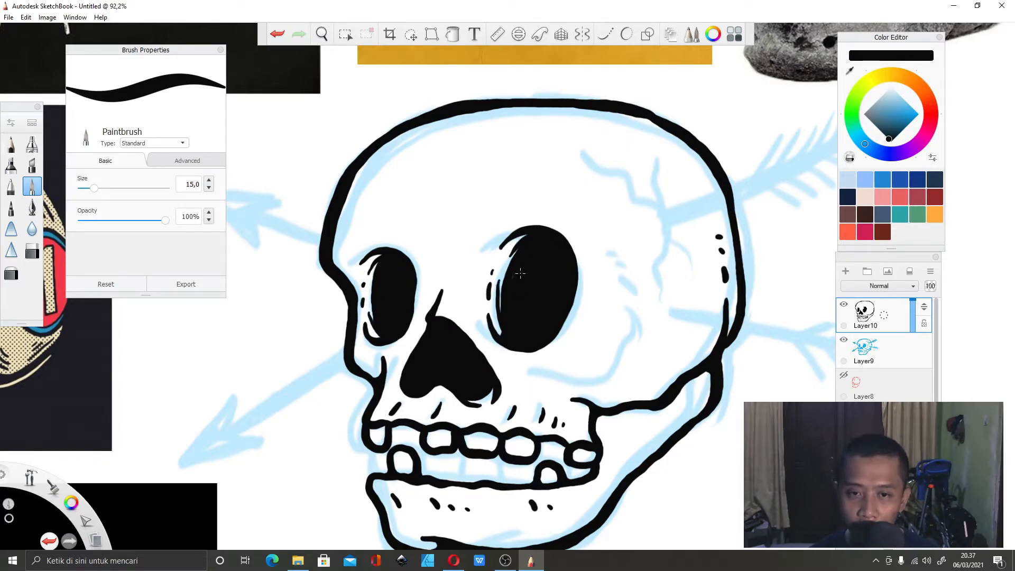
# Ink the curved cheekbone line below the larger eye socket and add small dots and dashes around it.
pyautogui.moveTo(529, 370)
pyautogui.mouseDown()
pyautogui.moveTo(564, 378)
pyautogui.moveTo(630, 309)
pyautogui.mouseUp()
pyautogui.moveTo(627, 356); pyautogui.dragTo(631, 366)
pyautogui.click(634, 381)
pyautogui.hotkey('ctrl', 'z')
pyautogui.click(641, 385)
pyautogui.moveTo(617, 264); pyautogui.dragTo(620, 269)
pyautogui.moveTo(618, 275); pyautogui.dragTo(631, 285)
pyautogui.moveTo(627, 293); pyautogui.dragTo(640, 306)
# Ink the branching cracks at both arrow entry points on the side of the skull, and touch up the rear contour.
pyautogui.moveTo(590, 155)
pyautogui.mouseDown()
pyautogui.moveTo(616, 170)
pyautogui.moveTo(666, 238)
pyautogui.moveTo(663, 291)
pyautogui.mouseUp()
pyautogui.hotkey('ctrl', 'z')
pyautogui.hotkey('ctrl', 'z')
pyautogui.moveTo(633, 191); pyautogui.dragTo(667, 271)
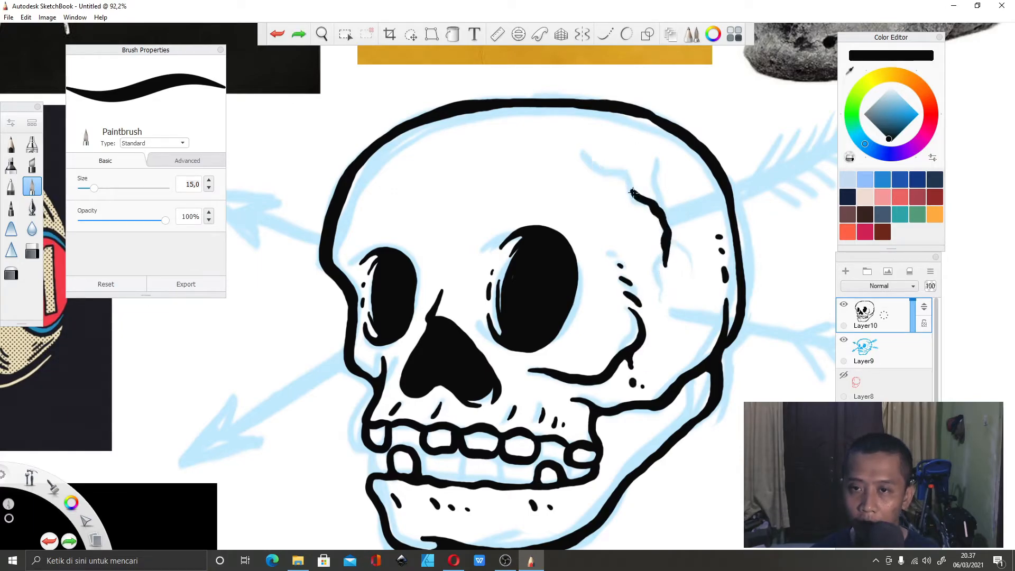
pyautogui.moveTo(669, 228); pyautogui.dragTo(692, 249)
pyautogui.moveTo(656, 163); pyautogui.dragTo(665, 216)
pyautogui.moveTo(687, 287); pyautogui.dragTo(664, 347)
pyautogui.moveTo(692, 300); pyautogui.dragTo(678, 320)
pyautogui.hotkey('ctrl', 'z')
pyautogui.moveTo(681, 315); pyautogui.dragTo(682, 332)
pyautogui.moveTo(741, 247)
pyautogui.mouseDown()
pyautogui.moveTo(728, 189)
pyautogui.moveTo(744, 300)
pyautogui.mouseUp()
# Add shading lines at the jaw hinge and inside the rear lower jaw, plus short marks along the front of the face.
pyautogui.press('space')
pyautogui.moveTo(468, 385); pyautogui.dragTo(461, 240)
pyautogui.moveTo(369, 242); pyautogui.dragTo(358, 281)
pyautogui.moveTo(378, 330); pyautogui.dragTo(368, 350)
pyautogui.moveTo(688, 260); pyautogui.dragTo(705, 228)
pyautogui.moveTo(671, 273); pyautogui.dragTo(600, 341)
pyautogui.moveTo(595, 352); pyautogui.dragTo(587, 362)
pyautogui.moveTo(659, 269); pyautogui.dragTo(628, 287)
pyautogui.hotkey('ctrl', 'z')
# Ink curved brow lines above both eye sockets, trailing off into small dashes toward the nose and temple.
pyautogui.press('space')
pyautogui.moveTo(409, 63); pyautogui.dragTo(437, 203)
pyautogui.moveTo(589, 207); pyautogui.dragTo(611, 231)
pyautogui.moveTo(617, 238); pyautogui.dragTo(619, 248)
pyautogui.moveTo(410, 211)
pyautogui.mouseDown()
pyautogui.moveTo(431, 217)
pyautogui.moveTo(443, 241)
pyautogui.mouseUp()
pyautogui.moveTo(452, 242); pyautogui.dragTo(455, 255)
pyautogui.moveTo(455, 264); pyautogui.dragTo(456, 271)
pyautogui.moveTo(424, 366); pyautogui.dragTo(417, 389)
pyautogui.hotkey('ctrl', 'z')
pyautogui.hotkey('ctrl', 'z')
pyautogui.moveTo(450, 429); pyautogui.dragTo(465, 434)
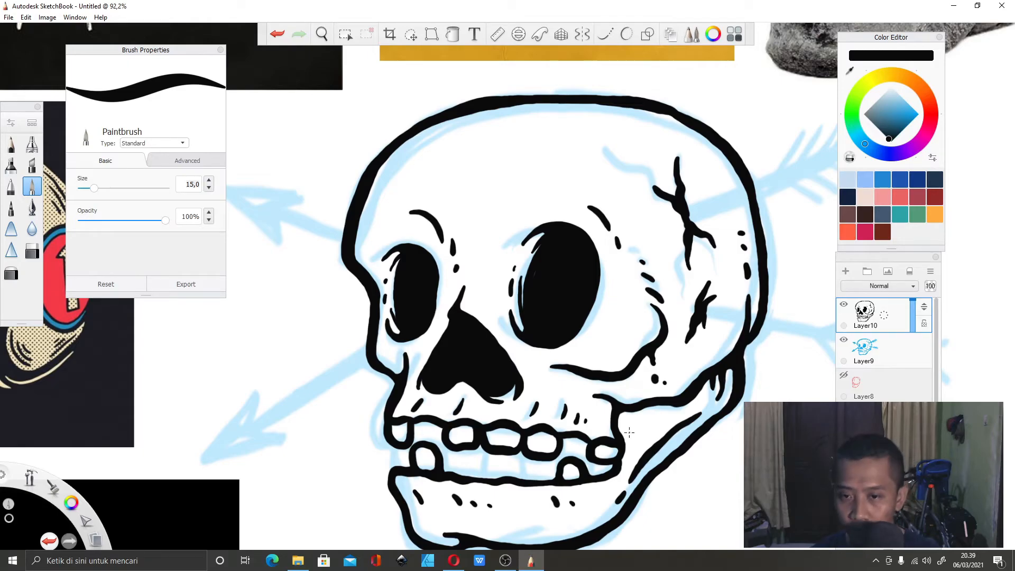
# Add short shading strokes beneath the cheekbone beside the rear teeth and at the front of the upper jaw.
pyautogui.press('space')
pyautogui.moveTo(524, 422); pyautogui.dragTo(519, 332)
pyautogui.moveTo(499, 389)
pyautogui.mouseDown()
pyautogui.moveTo(601, 390)
pyautogui.moveTo(587, 402)
pyautogui.moveTo(634, 355)
pyautogui.mouseUp()
pyautogui.hotkey('ctrl', 'z')
pyautogui.moveTo(599, 326); pyautogui.dragTo(603, 346)
pyautogui.moveTo(396, 312); pyautogui.dragTo(404, 331)
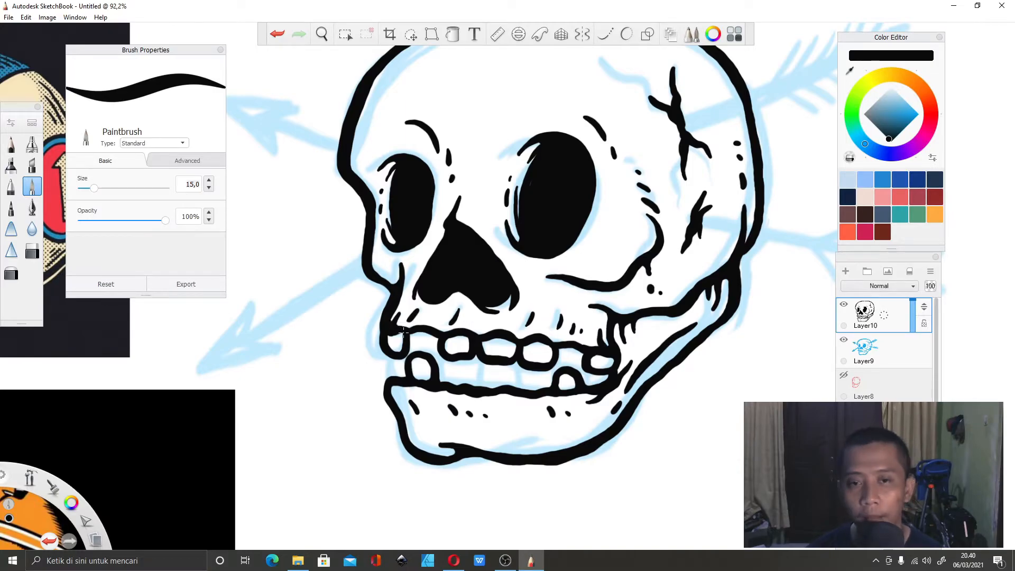
# On a new layer, ink the shaft and feather fletching of the upper arrow behind the skull.
pyautogui.moveTo(597, 290)
pyautogui.mouseDown()
pyautogui.moveTo(558, 283)
pyautogui.moveTo(516, 318)
pyautogui.mouseUp()
pyautogui.click(463, 178)
pyautogui.scroll(-4, 508, 269)
pyautogui.hotkey('ctrl', 'l')
pyautogui.scroll(3, 649, 238)
pyautogui.moveTo(501, 249); pyautogui.dragTo(723, 159)
pyautogui.moveTo(613, 222)
pyautogui.mouseDown()
pyautogui.moveTo(725, 169)
pyautogui.moveTo(505, 265)
pyautogui.mouseUp()
pyautogui.moveTo(551, 242); pyautogui.dragTo(511, 262)
pyautogui.moveTo(603, 218); pyautogui.dragTo(571, 233)
pyautogui.moveTo(633, 207)
pyautogui.mouseDown()
pyautogui.moveTo(609, 179)
pyautogui.moveTo(665, 150)
pyautogui.moveTo(646, 182)
pyautogui.moveTo(728, 126)
pyautogui.moveTo(693, 169)
pyautogui.mouseUp()
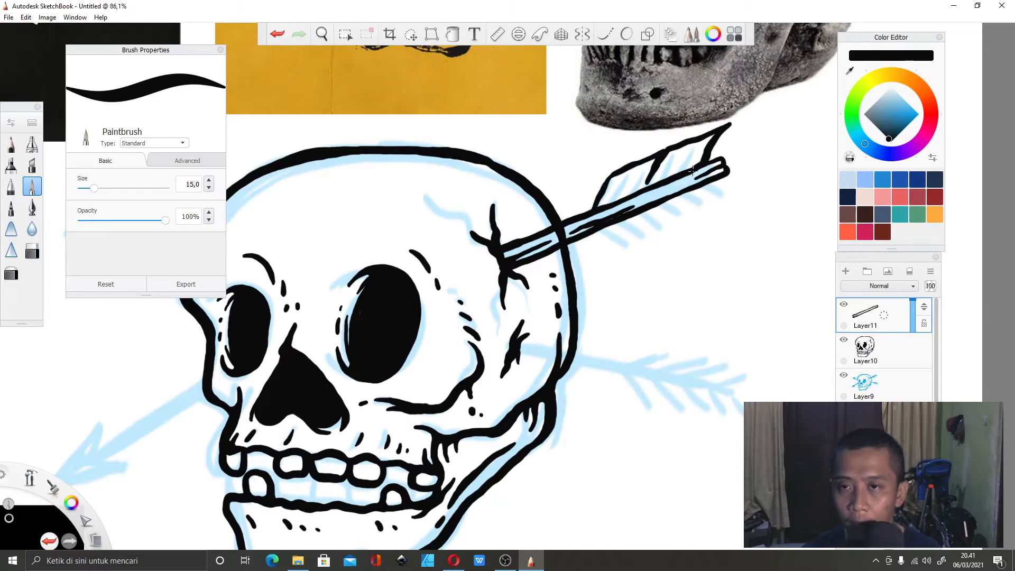
pyautogui.moveTo(600, 227)
pyautogui.mouseDown()
pyautogui.moveTo(641, 239)
pyautogui.moveTo(700, 212)
pyautogui.moveTo(683, 194)
pyautogui.mouseUp()
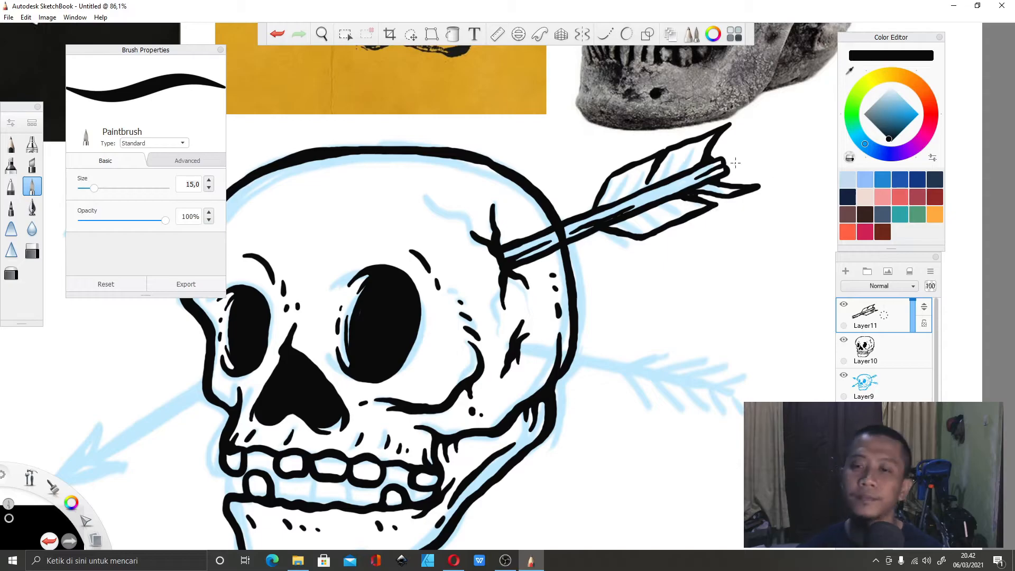
# On the skull ink layer, erase the cranium outline where the upper arrow's shaft crosses it, using the Hard Eraser.
pyautogui.click(877, 349)
pyautogui.click(32, 251)
pyautogui.moveTo(558, 229); pyautogui.dragTo(564, 240)
# On the arrow layer, ink the shaft of the lower arrow coming out of the front of the face with the Paintbrush.
pyautogui.click(877, 315)
pyautogui.press('space')
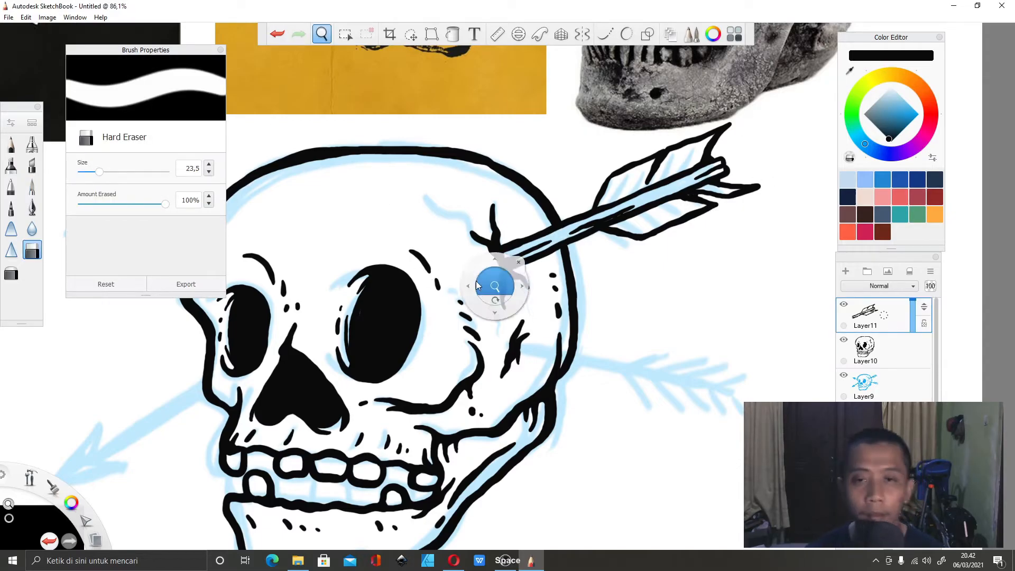
pyautogui.moveTo(470, 282); pyautogui.dragTo(740, 207)
pyautogui.click(32, 186)
pyautogui.moveTo(367, 368); pyautogui.dragTo(473, 301)
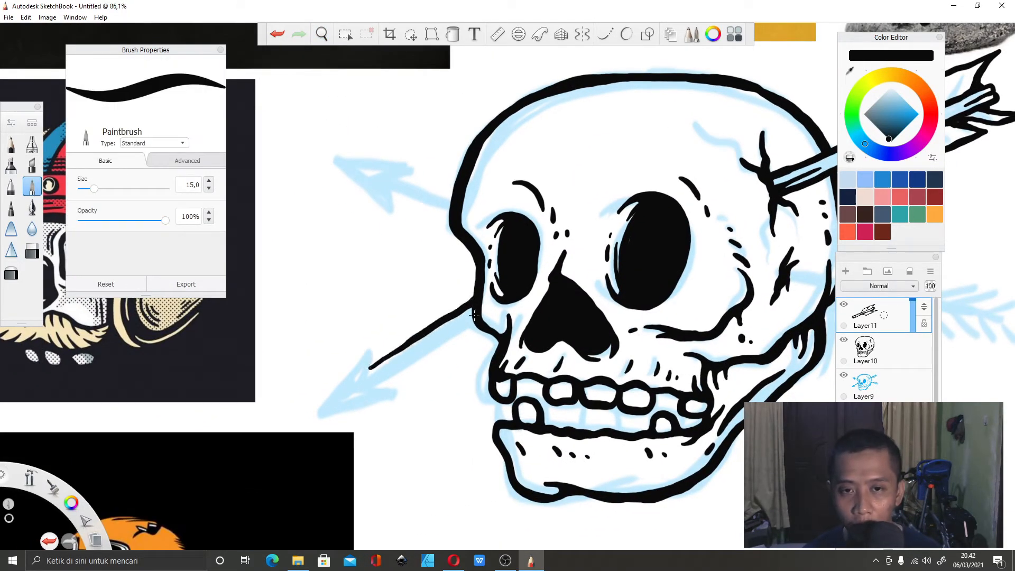
pyautogui.hotkey('ctrl', 'z')
pyautogui.moveTo(370, 366)
pyautogui.mouseDown()
pyautogui.moveTo(319, 410)
pyautogui.moveTo(388, 391)
pyautogui.moveTo(469, 327)
pyautogui.mouseUp()
pyautogui.hotkey('ctrl', 'z')
pyautogui.moveTo(367, 370); pyautogui.dragTo(403, 347)
# Ink the pointed, barbed head of the lower front arrow and finish its shaft edge, redoing the uneven strokes.
pyautogui.moveTo(469, 315)
pyautogui.mouseDown()
pyautogui.moveTo(386, 368)
pyautogui.moveTo(368, 350)
pyautogui.moveTo(317, 417)
pyautogui.mouseUp()
pyautogui.hotkey('ctrl', 'z')
pyautogui.hotkey('ctrl', 'z')
pyautogui.hotkey('ctrl', 'z')
pyautogui.moveTo(369, 350); pyautogui.dragTo(392, 393)
pyautogui.hotkey('ctrl', 'z')
pyautogui.moveTo(363, 359); pyautogui.dragTo(356, 393)
pyautogui.hotkey('ctrl', 'z')
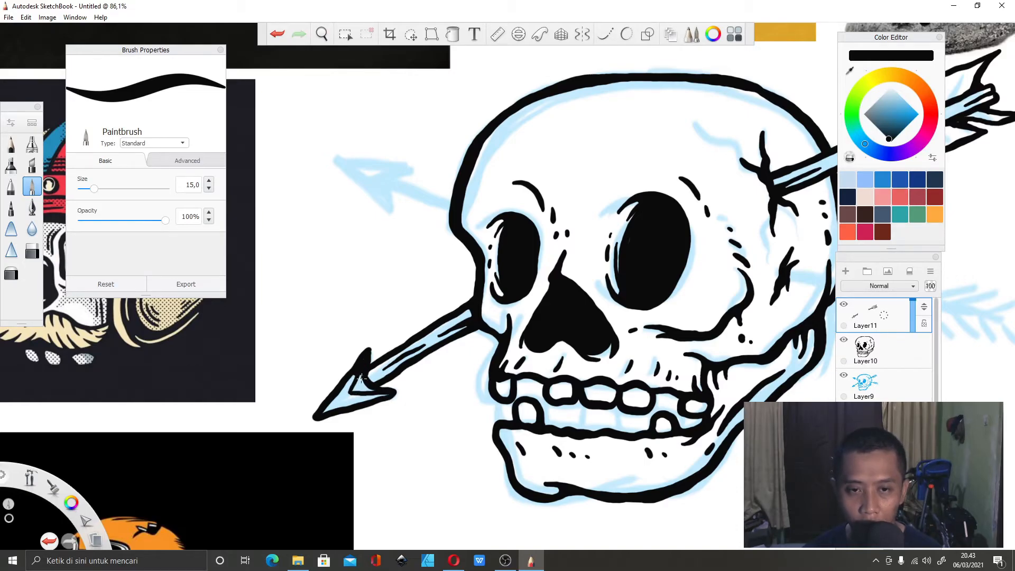
# Ink the shaft of the lower arrow behind the skull, starting from the crack near the cheek.
pyautogui.press('space')
pyautogui.moveTo(824, 308)
pyautogui.mouseDown()
pyautogui.moveTo(595, 328)
pyautogui.moveTo(629, 199)
pyautogui.moveTo(608, 227)
pyautogui.mouseUp()
pyautogui.moveTo(544, 168)
pyautogui.mouseDown()
pyautogui.moveTo(439, 387)
pyautogui.moveTo(511, 263)
pyautogui.moveTo(498, 292)
pyautogui.mouseUp()
pyautogui.moveTo(550, 207)
pyautogui.mouseDown()
pyautogui.moveTo(547, 176)
pyautogui.moveTo(456, 399)
pyautogui.mouseUp()
pyautogui.moveTo(481, 332); pyautogui.dragTo(451, 390)
pyautogui.moveTo(542, 157)
pyautogui.mouseDown()
pyautogui.moveTo(543, 169)
pyautogui.moveTo(479, 237)
pyautogui.moveTo(492, 270)
pyautogui.mouseUp()
pyautogui.moveTo(473, 252)
pyautogui.mouseDown()
pyautogui.moveTo(487, 280)
pyautogui.moveTo(517, 219)
pyautogui.moveTo(536, 129)
pyautogui.mouseUp()
pyautogui.moveTo(457, 352); pyautogui.dragTo(437, 390)
pyautogui.moveTo(486, 343); pyautogui.dragTo(464, 395)
# Ink the feather fletching and its barb lines at the tail of the lower rear arrow.
pyautogui.moveTo(500, 311)
pyautogui.mouseDown()
pyautogui.moveTo(550, 260)
pyautogui.moveTo(570, 222)
pyautogui.mouseUp()
pyautogui.moveTo(569, 222)
pyautogui.mouseDown()
pyautogui.moveTo(539, 232)
pyautogui.moveTo(577, 211)
pyautogui.moveTo(604, 162)
pyautogui.mouseUp()
pyautogui.moveTo(604, 161)
pyautogui.mouseDown()
pyautogui.moveTo(562, 178)
pyautogui.moveTo(584, 185)
pyautogui.mouseUp()
pyautogui.moveTo(535, 246); pyautogui.dragTo(551, 236)
pyautogui.moveTo(528, 260); pyautogui.dragTo(542, 252)
pyautogui.moveTo(539, 156); pyautogui.dragTo(501, 242)
pyautogui.moveTo(354, 190); pyautogui.dragTo(349, 266)
pyautogui.moveTo(304, 232)
pyautogui.mouseDown()
pyautogui.moveTo(325, 271)
pyautogui.moveTo(301, 262)
pyautogui.mouseUp()
pyautogui.moveTo(299, 262); pyautogui.dragTo(328, 289)
pyautogui.moveTo(303, 196); pyautogui.dragTo(318, 218)
pyautogui.moveTo(306, 186); pyautogui.dragTo(316, 196)
# On the skull ink layer, erase the cranium outline where the lower arrow's shaft crosses it.
pyautogui.click(884, 350)
pyautogui.press('e')
pyautogui.moveTo(474, 346)
pyautogui.mouseDown()
pyautogui.moveTo(459, 357)
pyautogui.moveTo(569, 31)
pyautogui.mouseUp()
pyautogui.hotkey('ctrl', 'z')
# Ink the shaft and barbed head of the upper arrow emerging from the forehead with the Paintbrush.
pyautogui.press('b')
pyautogui.press('space')
pyautogui.moveTo(392, 316)
pyautogui.mouseDown()
pyautogui.moveTo(431, 260)
pyautogui.moveTo(450, 267)
pyautogui.moveTo(437, 264)
pyautogui.moveTo(362, 365)
pyautogui.moveTo(434, 325)
pyautogui.moveTo(384, 342)
pyautogui.moveTo(422, 329)
pyautogui.moveTo(367, 363)
pyautogui.mouseUp()
# Merge the arrow layer into the skull ink layer.
pyautogui.press('space')
pyautogui.moveTo(475, 334); pyautogui.dragTo(448, 273)
pyautogui.moveTo(600, 390); pyautogui.dragTo(462, 436)
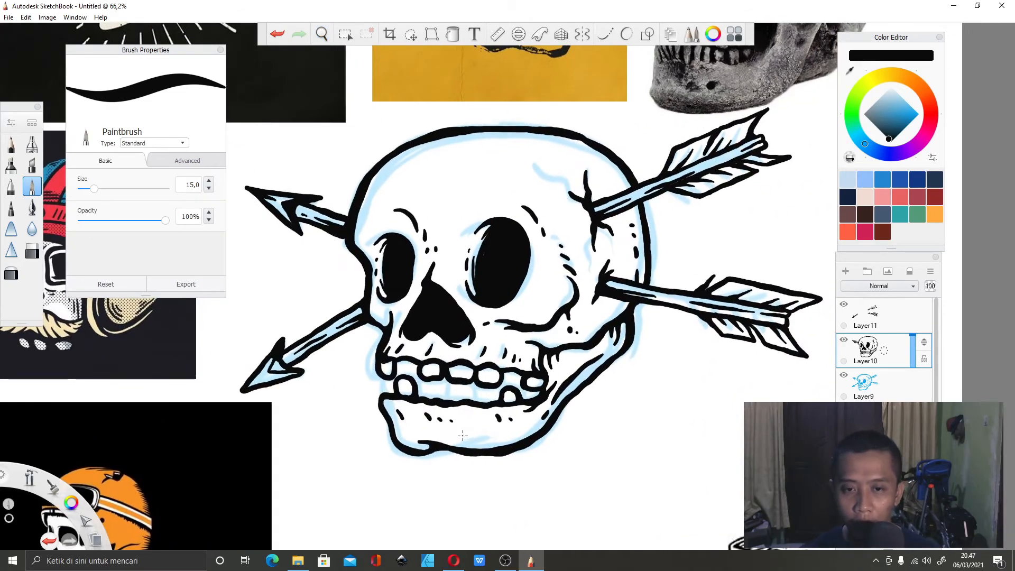
pyautogui.moveTo(883, 315); pyautogui.dragTo(884, 350)
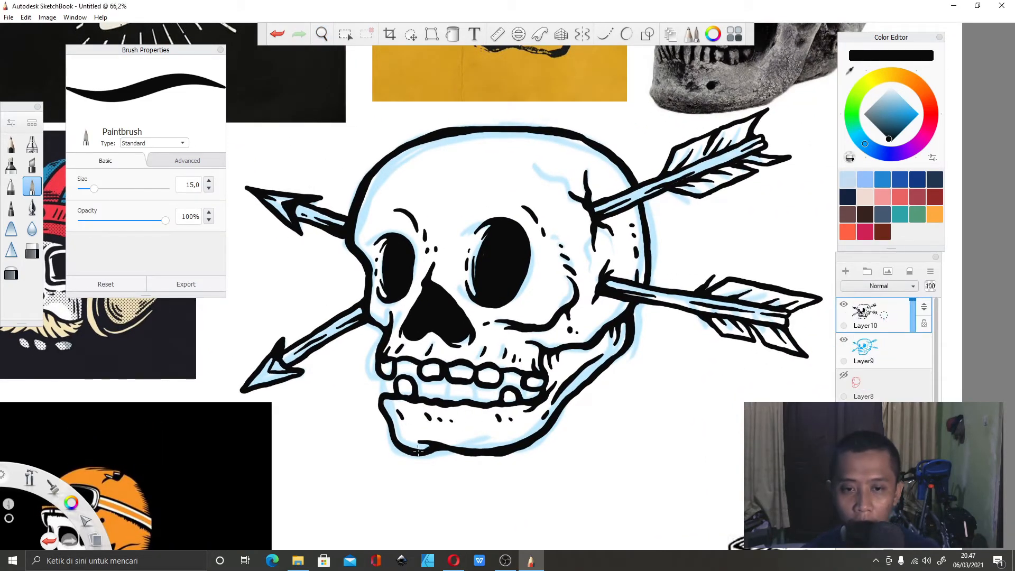
# Thicken the black ink outline along the lower jaw, cheekbone and cranium with the Paintbrush at size 15.
pyautogui.moveTo(463, 440); pyautogui.dragTo(529, 428)
pyautogui.moveTo(628, 348); pyautogui.dragTo(564, 404)
pyautogui.hotkey('ctrl', 'z')
pyautogui.moveTo(372, 326); pyautogui.dragTo(379, 354)
pyautogui.press('space')
pyautogui.moveTo(463, 174); pyautogui.dragTo(455, 217)
pyautogui.hotkey('ctrl', 'z')
pyautogui.moveTo(383, 175)
pyautogui.mouseDown()
pyautogui.moveTo(326, 243)
pyautogui.moveTo(425, 159)
pyautogui.moveTo(632, 187)
pyautogui.moveTo(669, 235)
pyautogui.mouseUp()
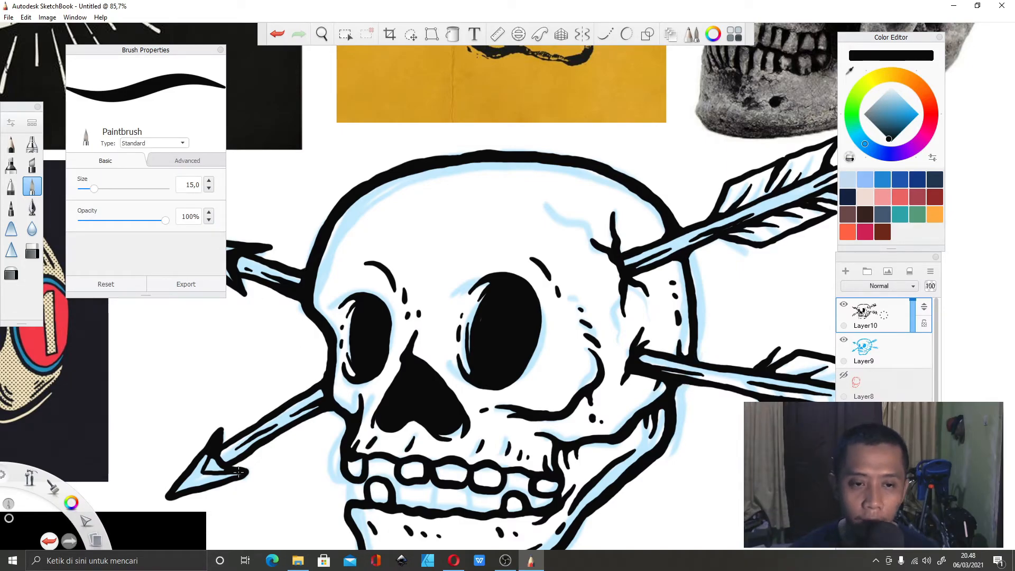
# Hide the reference image layers so only the skull artwork stays displayed on the white canvas.
pyautogui.scroll(5, 362, 283)
pyautogui.scroll(-6, 373, 251)
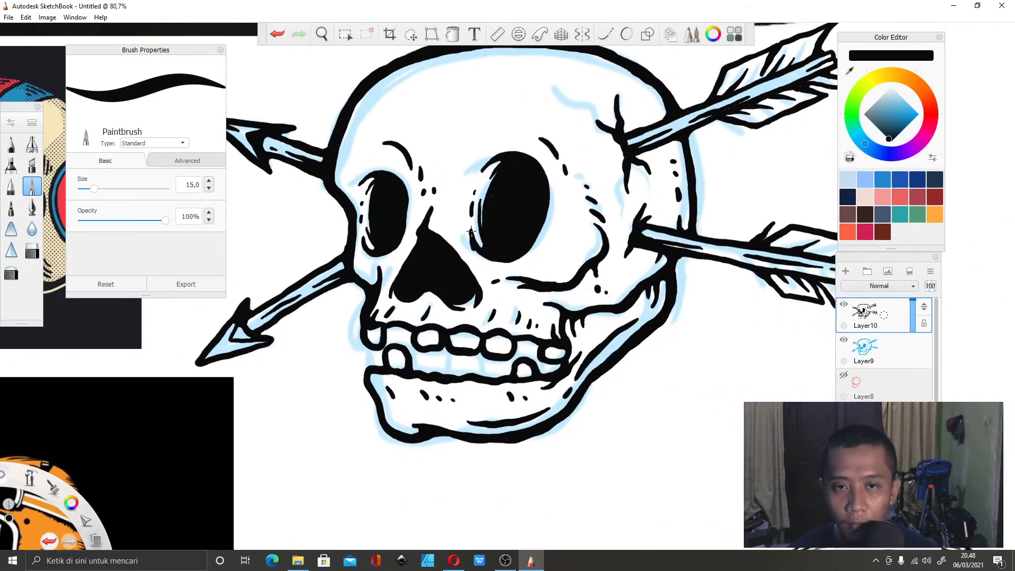
pyautogui.scroll(-6, 524, 376)
pyautogui.moveTo(843, 411); pyautogui.dragTo(843, 529)
pyautogui.moveTo(938, 386); pyautogui.dragTo(941, 328)
pyautogui.moveTo(935, 373); pyautogui.dragTo(940, 315)
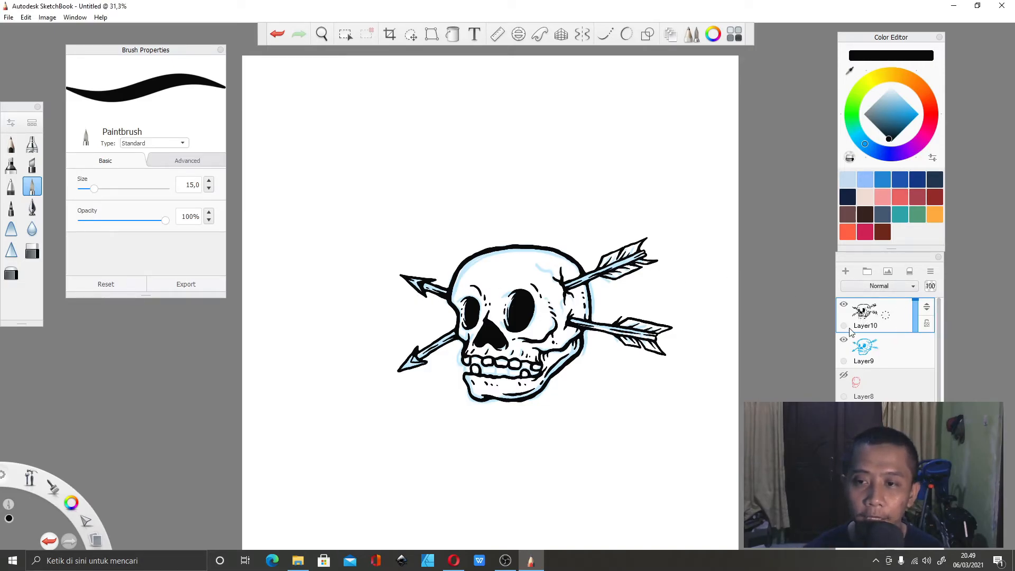
# Undo the last two jaw strokes and strengthen the ink line at the front corner of the lower jaw.
pyautogui.press('space')
pyautogui.moveTo(491, 307); pyautogui.dragTo(522, 359)
pyautogui.moveTo(471, 423)
pyautogui.mouseDown()
pyautogui.moveTo(485, 325)
pyautogui.moveTo(484, 343)
pyautogui.mouseUp()
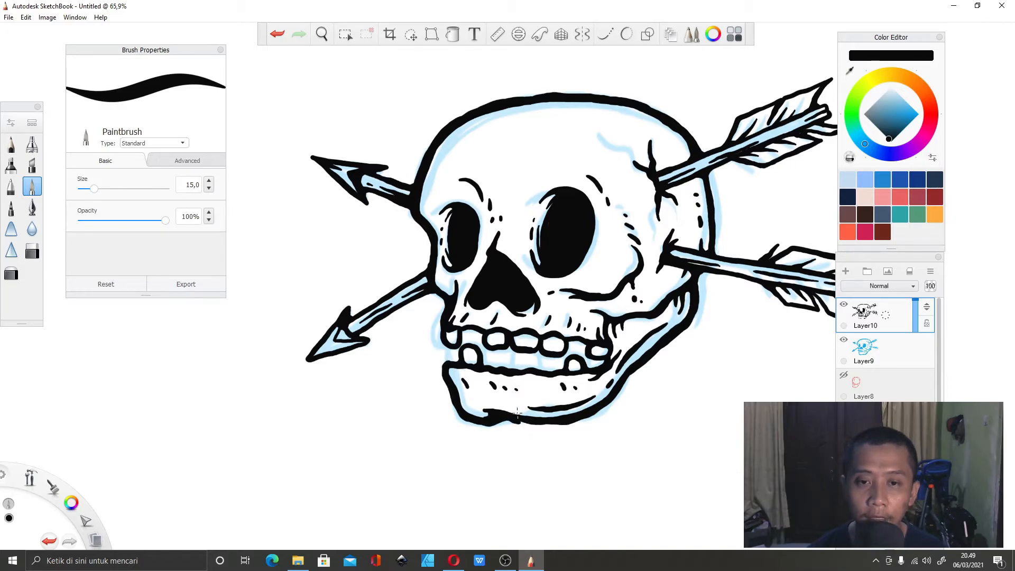
pyautogui.hotkey('ctrl', 'z')
pyautogui.hotkey('ctrl', 'z')
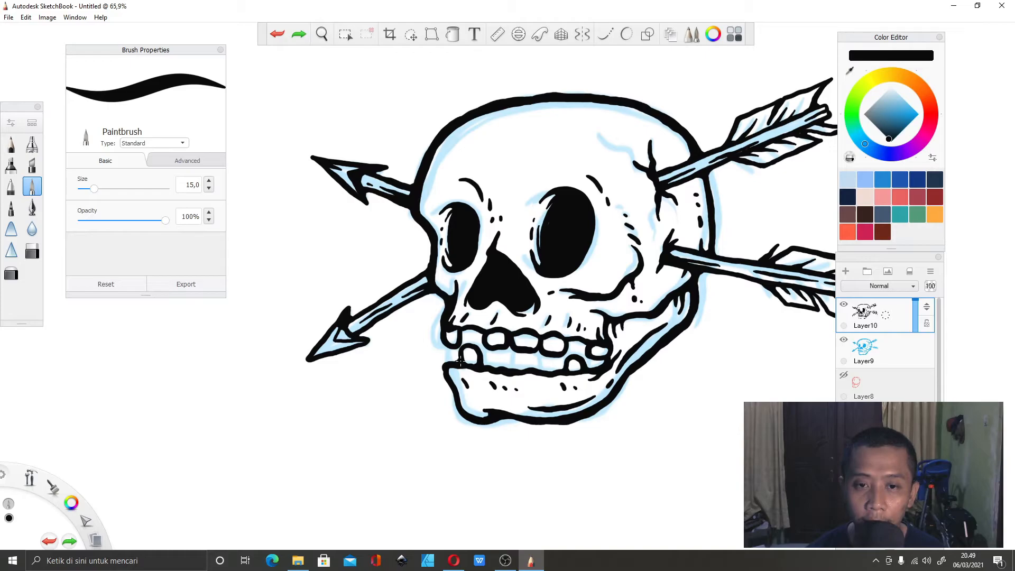
pyautogui.moveTo(460, 361); pyautogui.dragTo(441, 371)
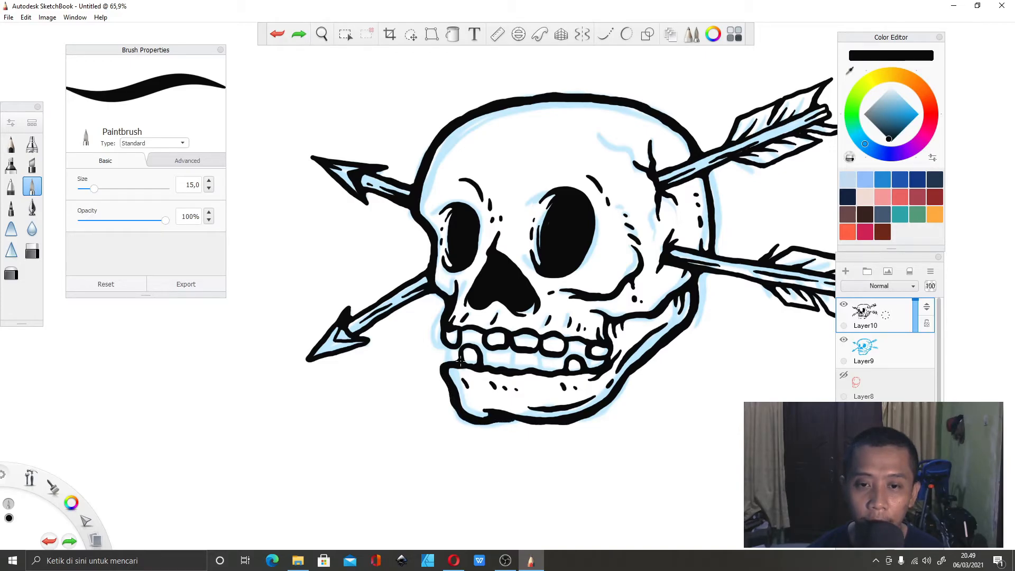
pyautogui.click(529, 422)
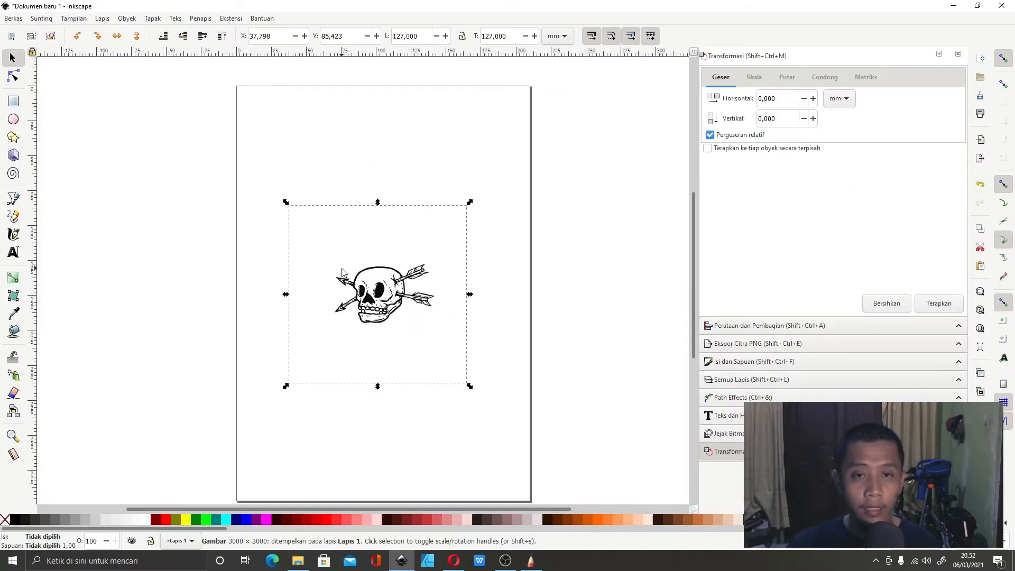
# Examine the line edges of the skull bitmap imported into Inkscape, especially around the larger eye socket.
pyautogui.scroll(3, 431, 280)
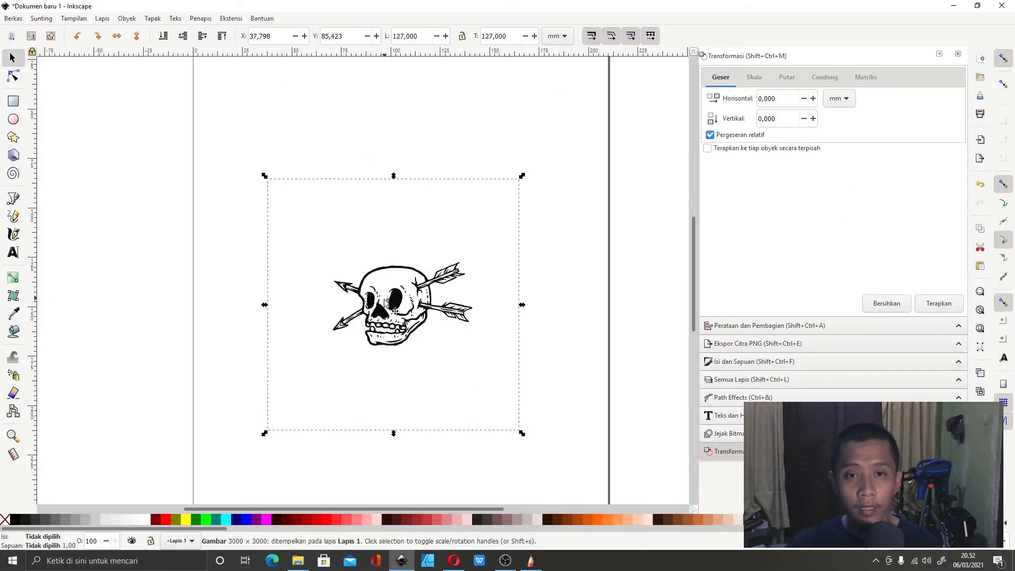
pyautogui.scroll(-2, 431, 280)
pyautogui.scroll(1, 428, 308)
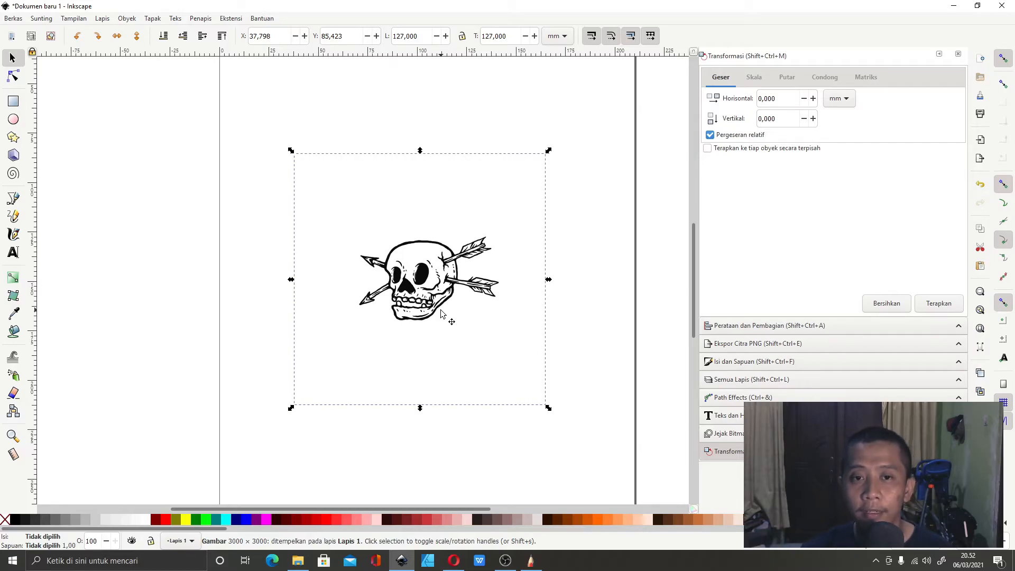
pyautogui.scroll(2, 428, 274)
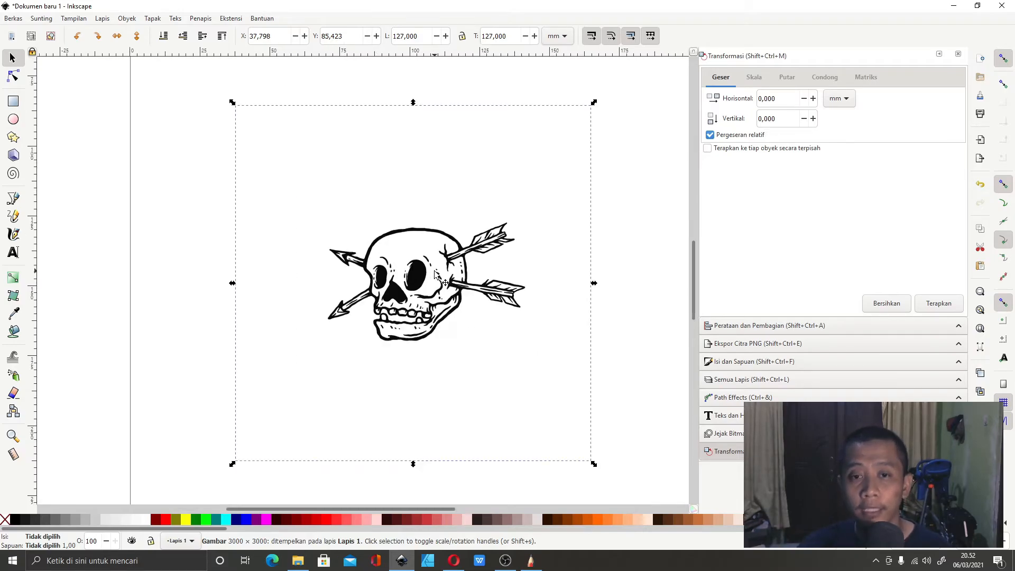
pyautogui.scroll(-2, 408, 269)
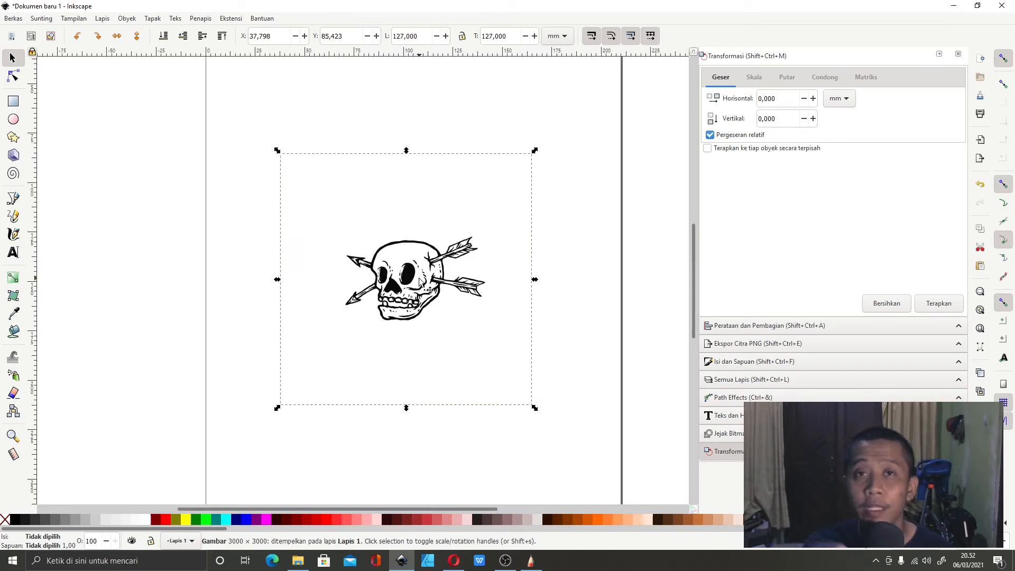
pyautogui.scroll(8, 420, 280)
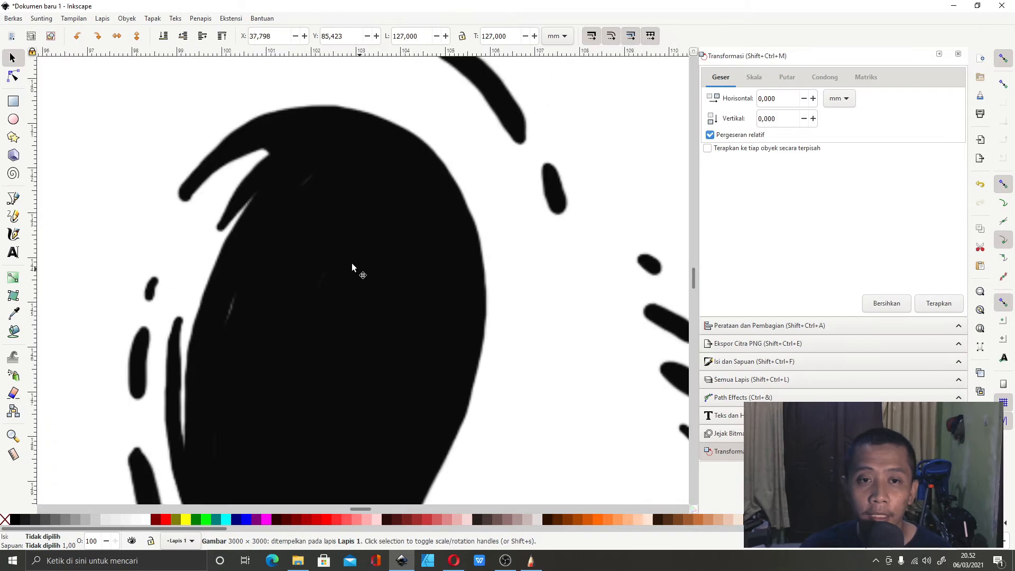
pyautogui.scroll(1, 222, 200)
pyautogui.scroll(-4, 264, 216)
pyautogui.scroll(8, 275, 206)
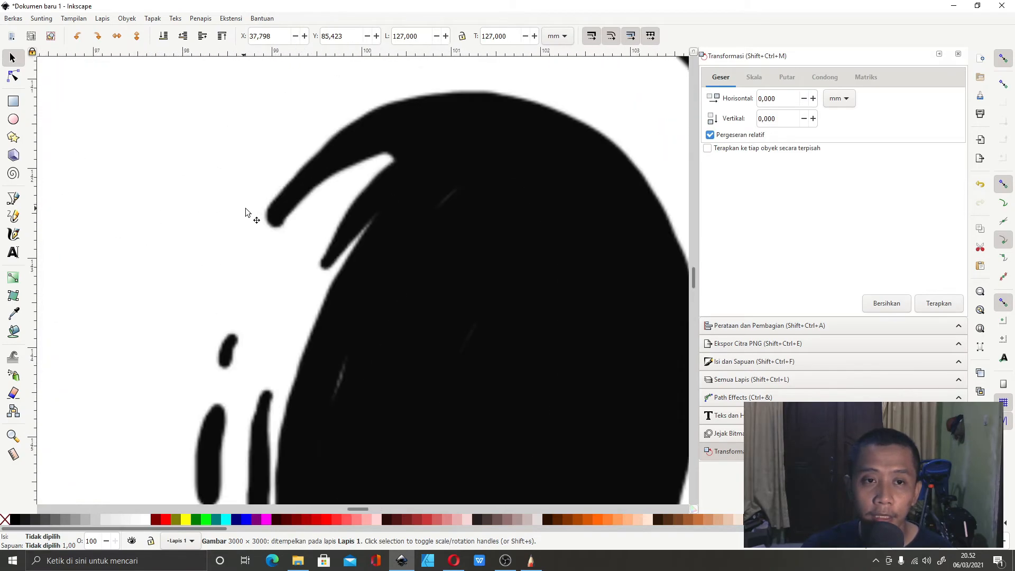
pyautogui.scroll(-12, 328, 272)
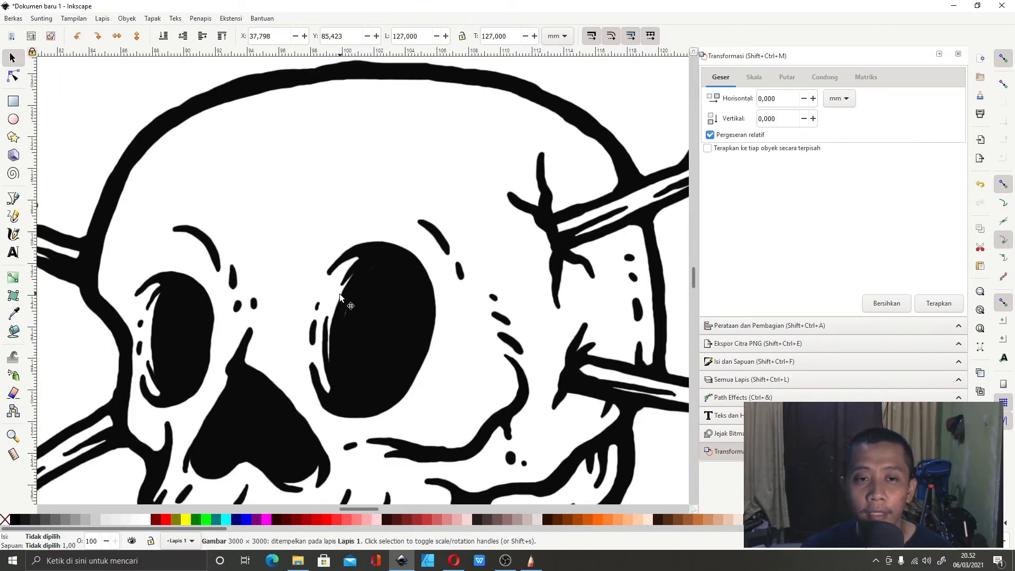
pyautogui.scroll(-3, 339, 309)
pyautogui.scroll(4, 370, 298)
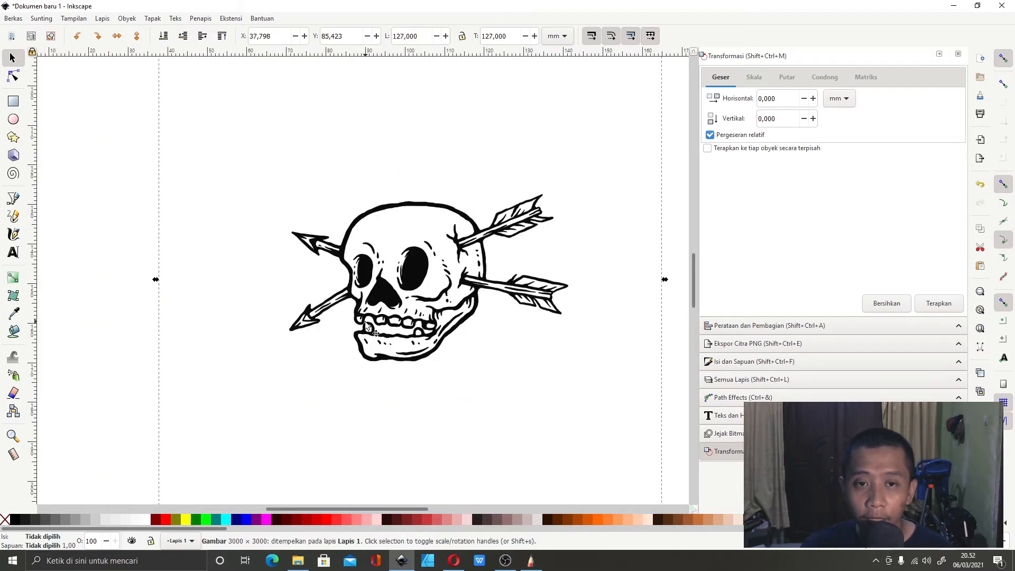
pyautogui.scroll(1, 388, 291)
pyautogui.scroll(-4, 391, 288)
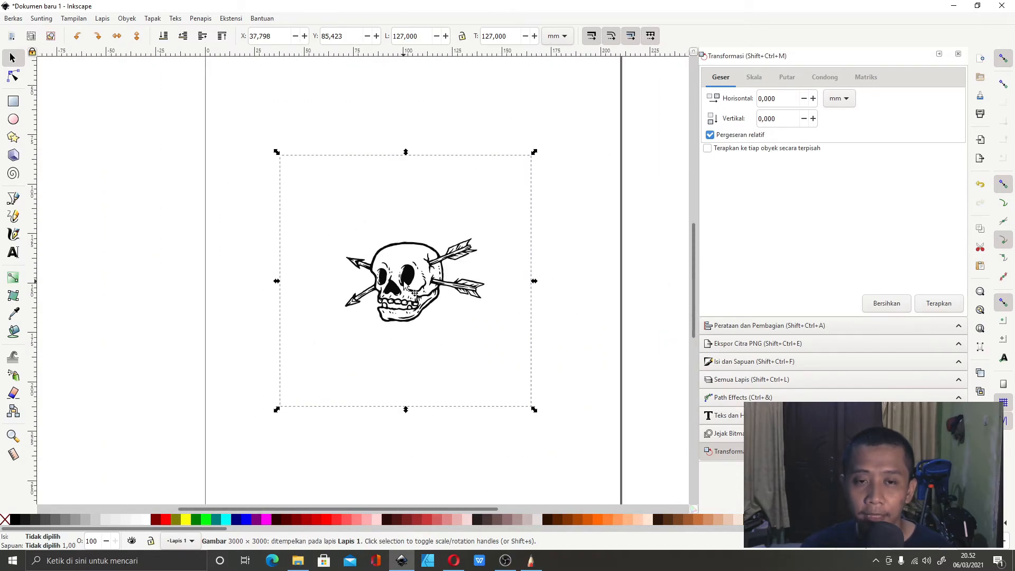
# Trace the skull bitmap in a single scan using brightness cutoff at threshold 0,525, and move the tracing beside the original.
pyautogui.rightClick(408, 284)
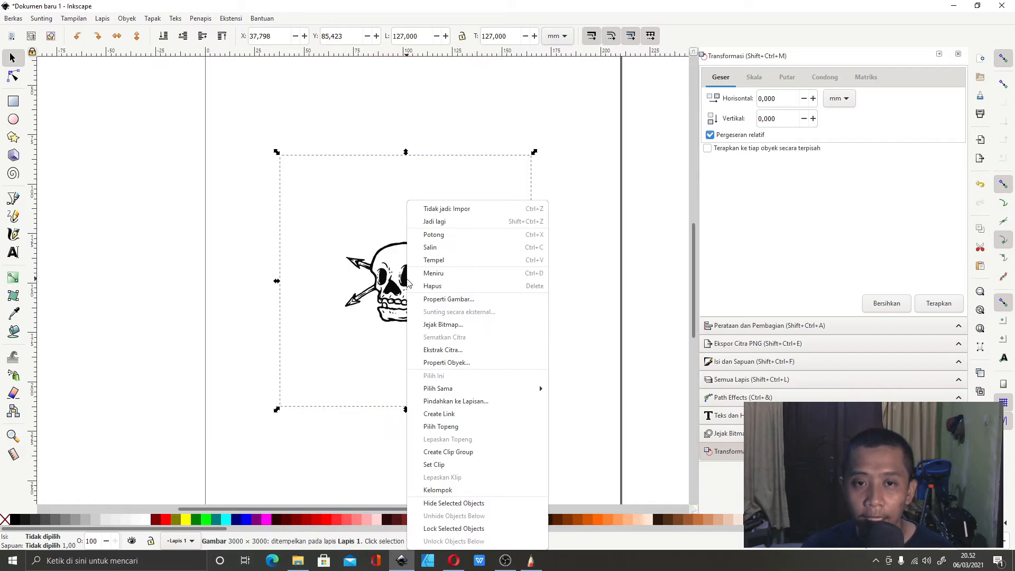
pyautogui.click(455, 328)
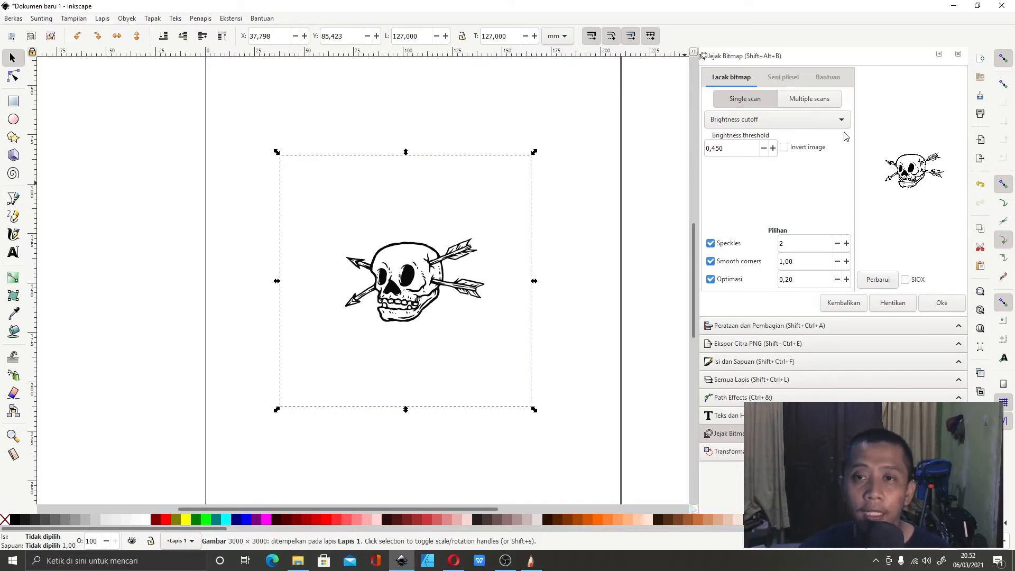
pyautogui.click(730, 152)
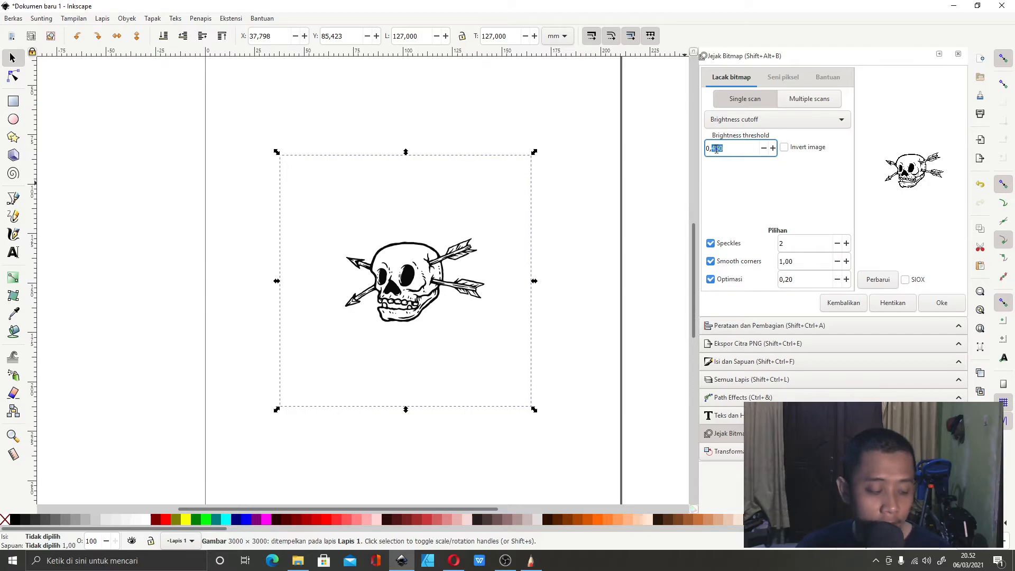
pyautogui.write('5')
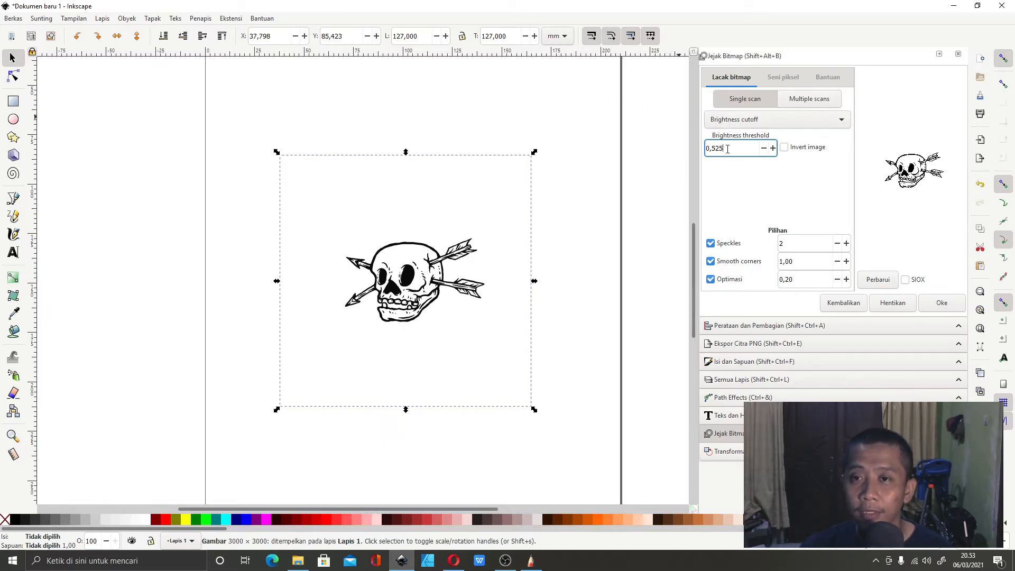
pyautogui.click(934, 302)
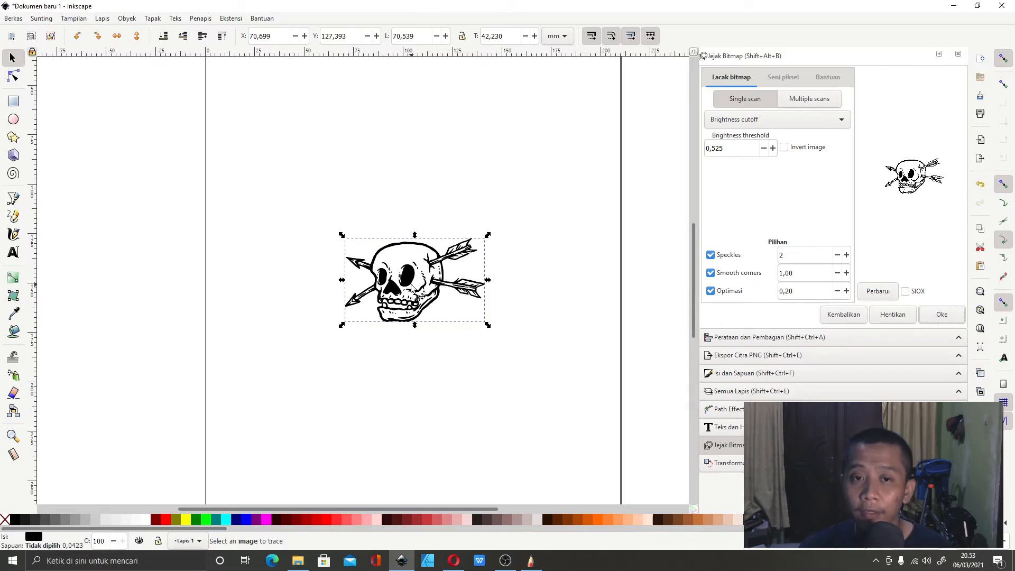
pyautogui.moveTo(411, 286)
pyautogui.mouseDown()
pyautogui.moveTo(251, 285)
pyautogui.moveTo(225, 261)
pyautogui.mouseUp()
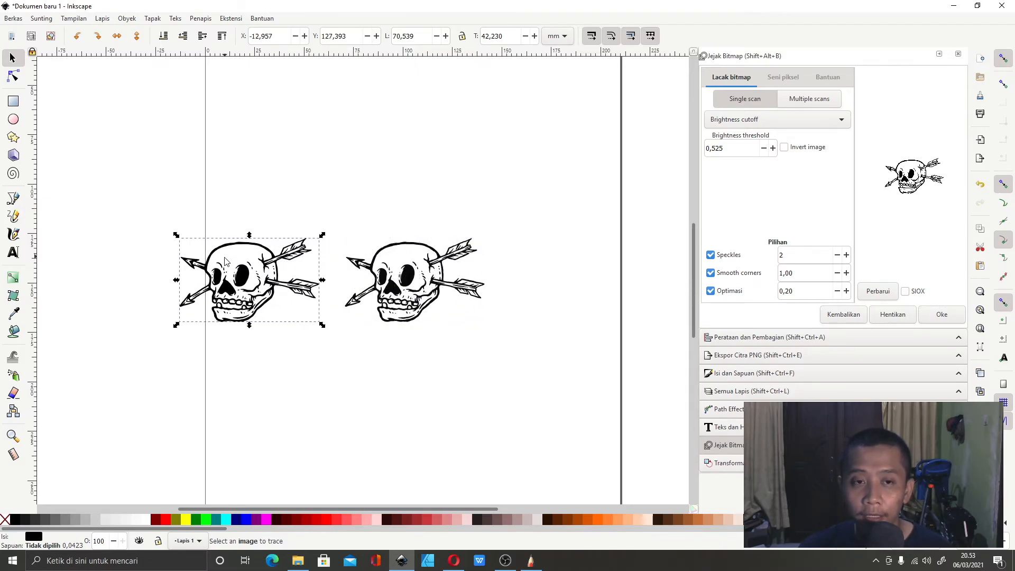
# Compare the traced skull's outlines with those of the original bitmap up close.
pyautogui.scroll(5, 261, 287)
pyautogui.scroll(2, 308, 322)
pyautogui.scroll(-4, 327, 271)
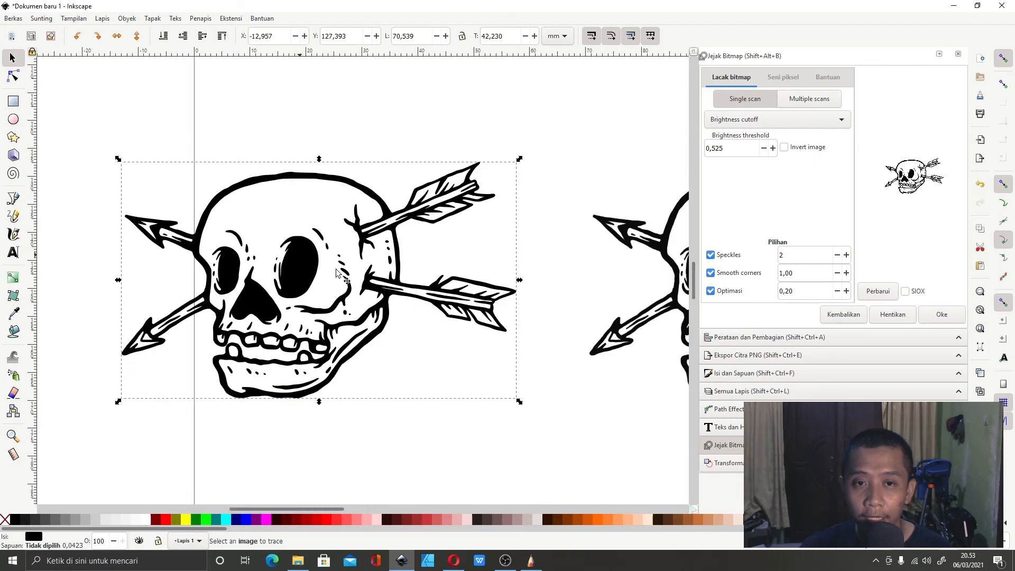
pyautogui.scroll(-2, 327, 270)
pyautogui.scroll(5, 529, 264)
pyautogui.scroll(-3, 510, 263)
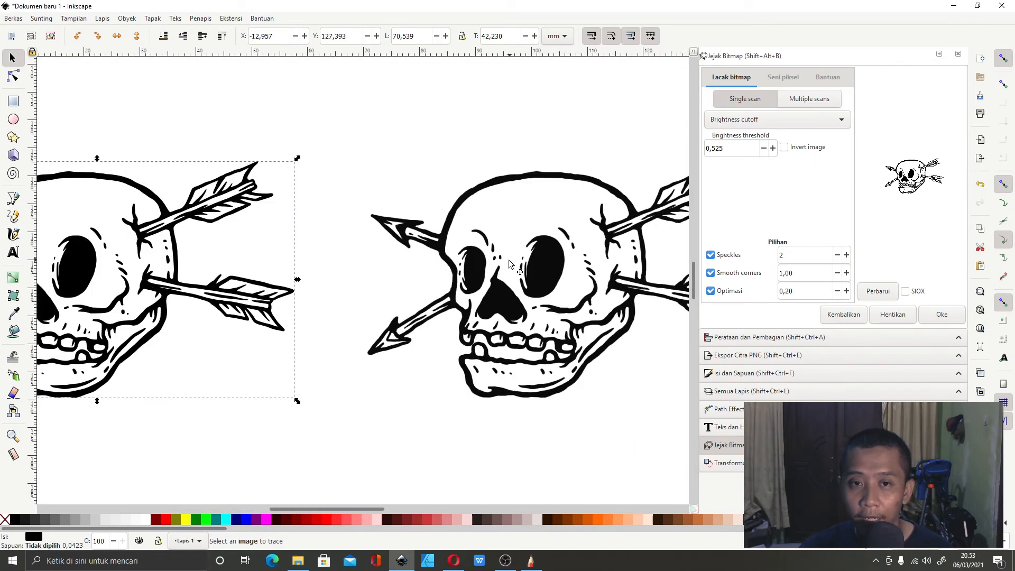
pyautogui.scroll(-1, 510, 263)
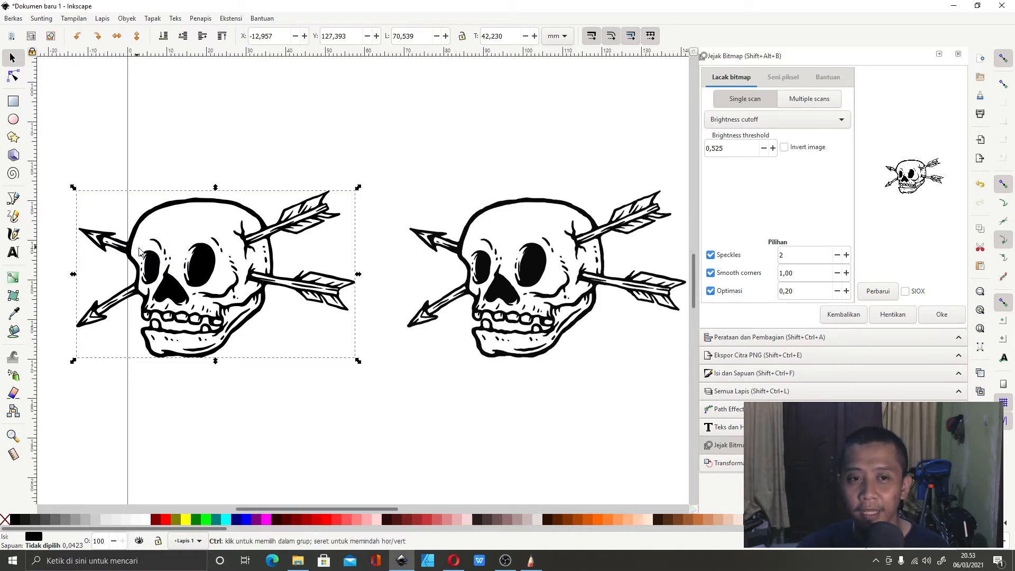
pyautogui.scroll(-2, 243, 259)
pyautogui.scroll(2, 220, 263)
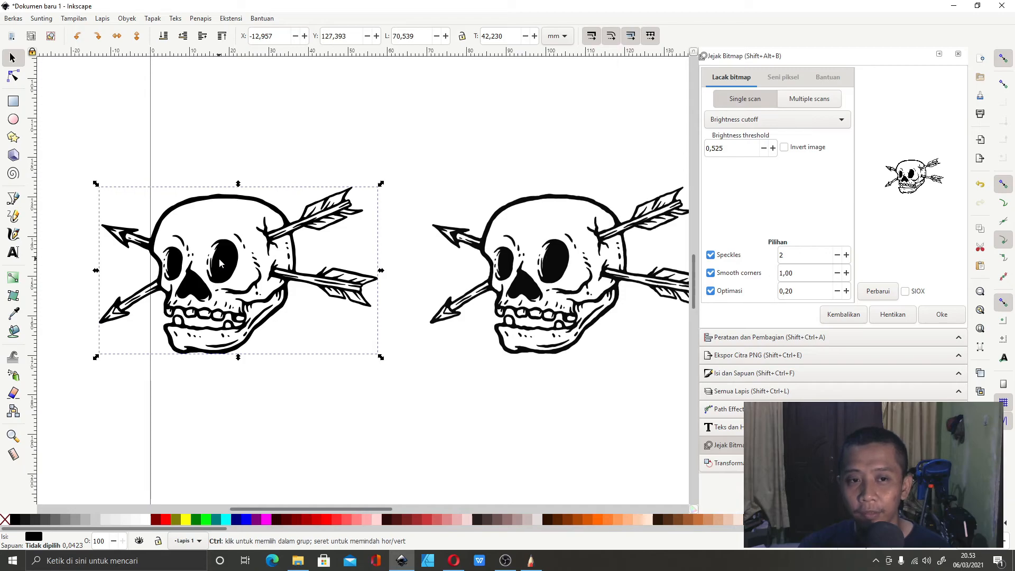
pyautogui.scroll(1, 221, 267)
pyautogui.scroll(-2, 221, 270)
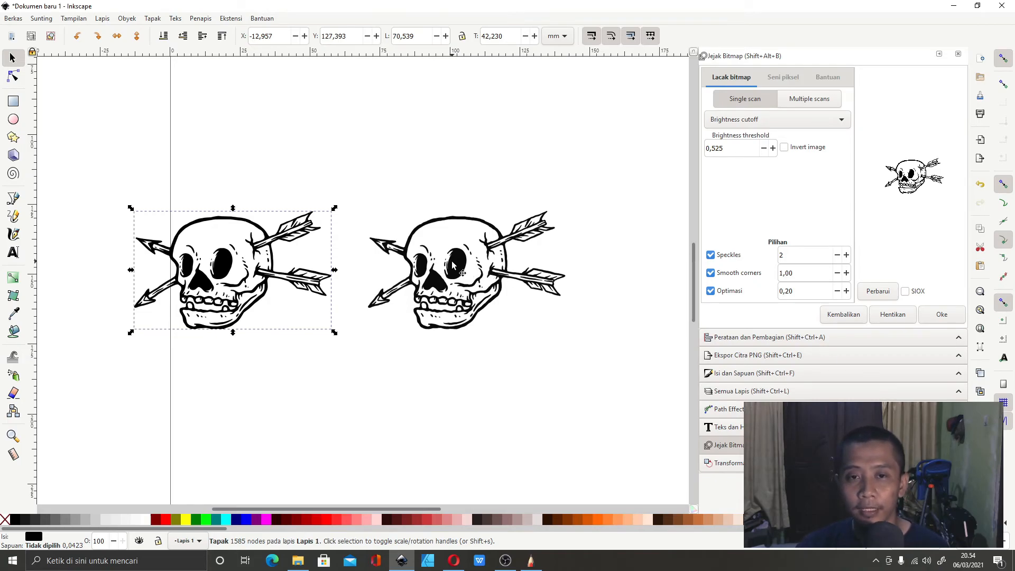
# Delete the original skull bitmap and move the traced vector skull back onto the page.
pyautogui.click(452, 261)
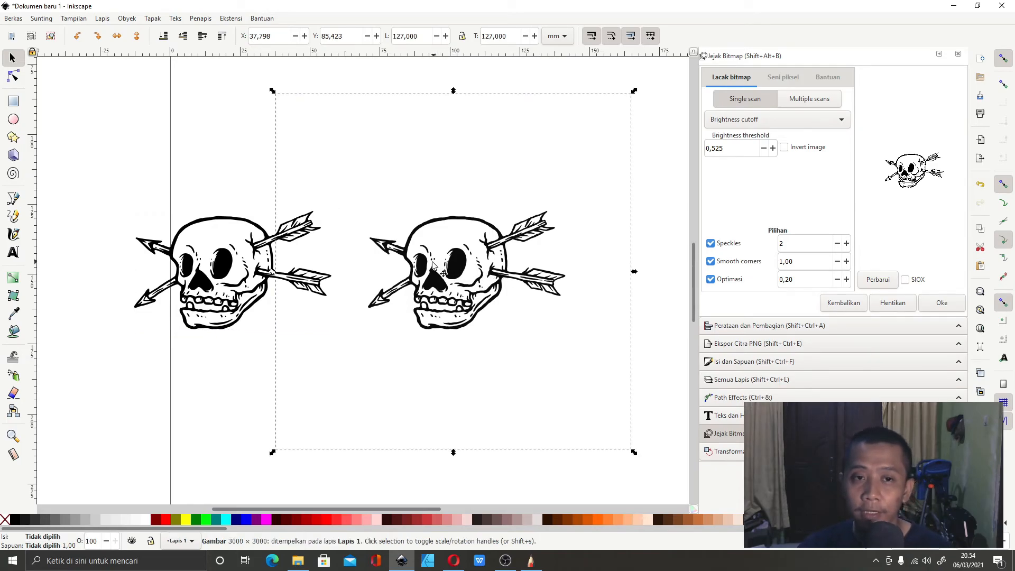
pyautogui.press('Delete')
pyautogui.moveTo(329, 296); pyautogui.dragTo(576, 200)
# Scale the traced skull up proportionally about its centre to about 149 × 89 mm.
pyautogui.scroll(-3, 459, 254)
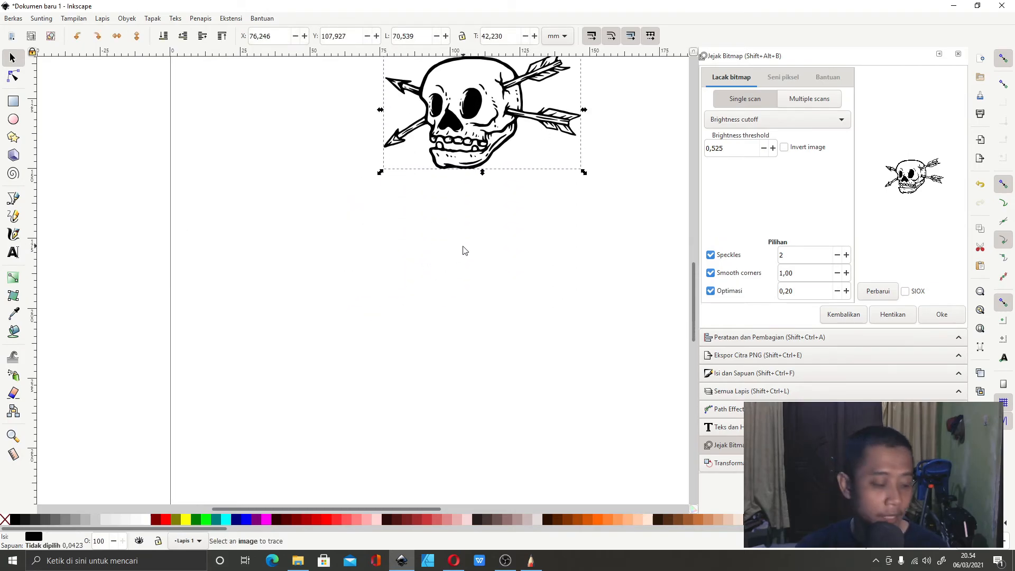
pyautogui.scroll(-3, 462, 245)
pyautogui.scroll(2, 467, 161)
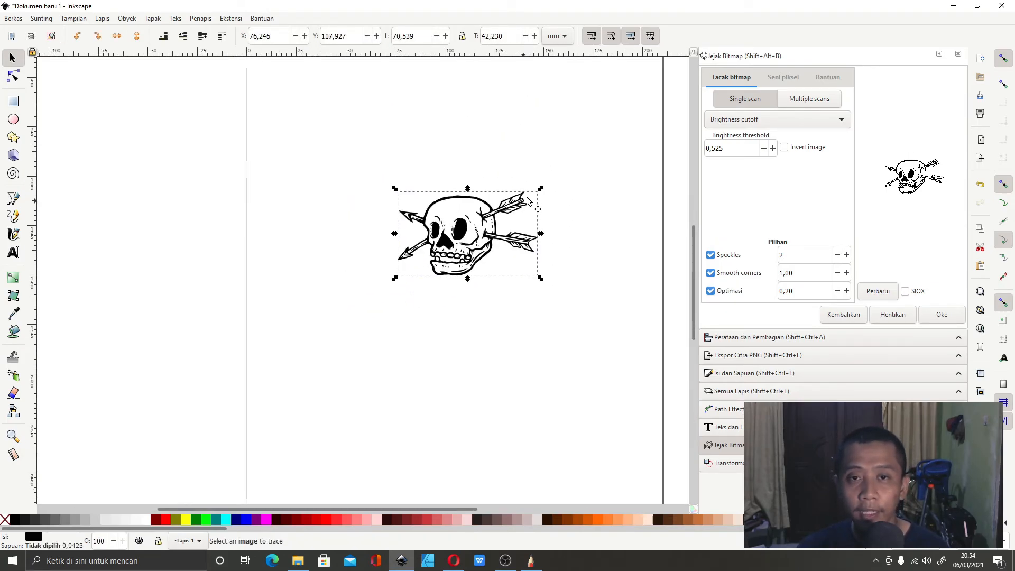
pyautogui.scroll(-1, 486, 238)
pyautogui.scroll(1, 497, 248)
pyautogui.moveTo(527, 210); pyautogui.dragTo(606, 160)
pyautogui.scroll(-1, 385, 215)
pyautogui.scroll(1, 461, 184)
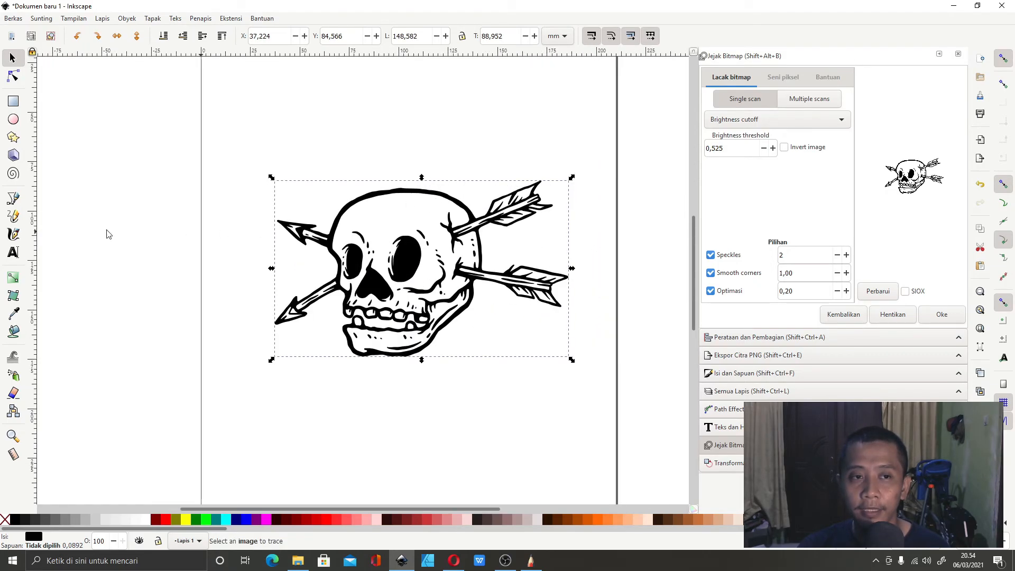
# Draw a red-outlined circle about 171.5 mm in diameter around the skull and remove its fill.
pyautogui.click(13, 119)
pyautogui.moveTo(280, 145)
pyautogui.mouseDown()
pyautogui.moveTo(289, 168)
pyautogui.moveTo(561, 343)
pyautogui.moveTo(562, 444)
pyautogui.moveTo(618, 486)
pyautogui.mouseUp()
pyautogui.press('s')
pyautogui.moveTo(422, 285); pyautogui.dragTo(396, 243)
pyautogui.click(4, 520)
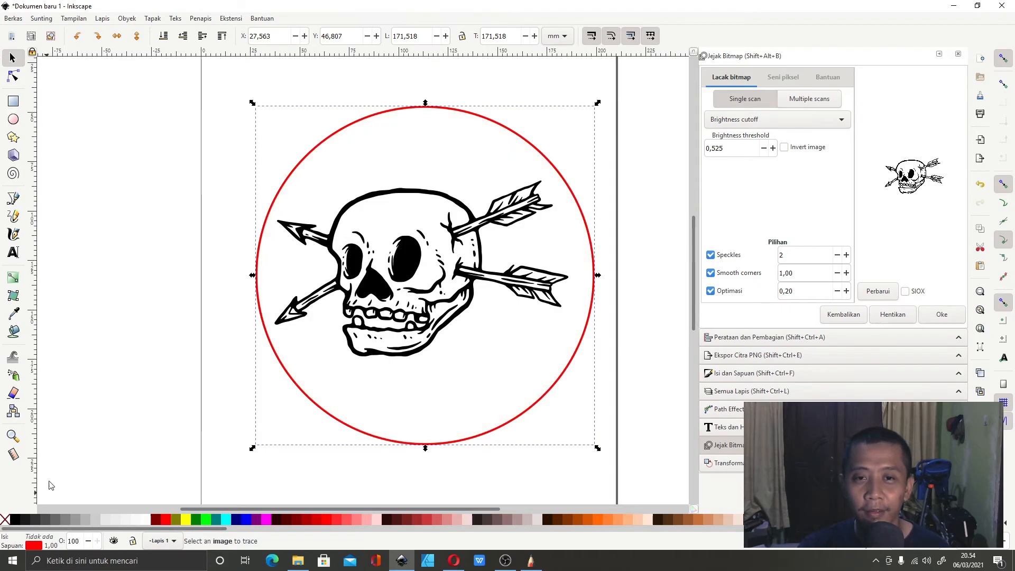
# Centre the circle on the skull horizontally and vertically, aligning relative to the last selected object.
pyautogui.keyDown('shift'); pyautogui.click(371, 286); pyautogui.keyUp('shift')
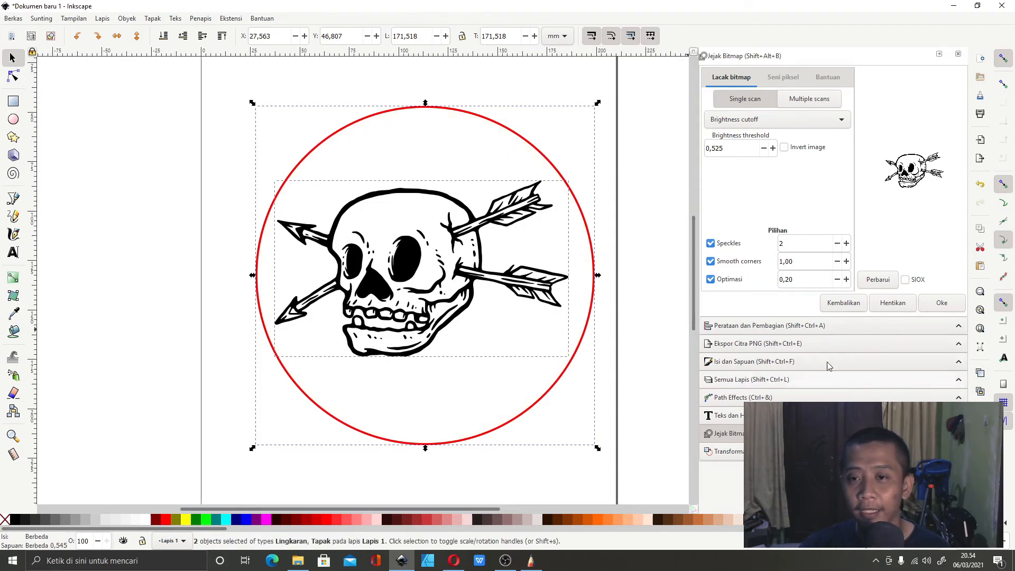
pyautogui.click(794, 326)
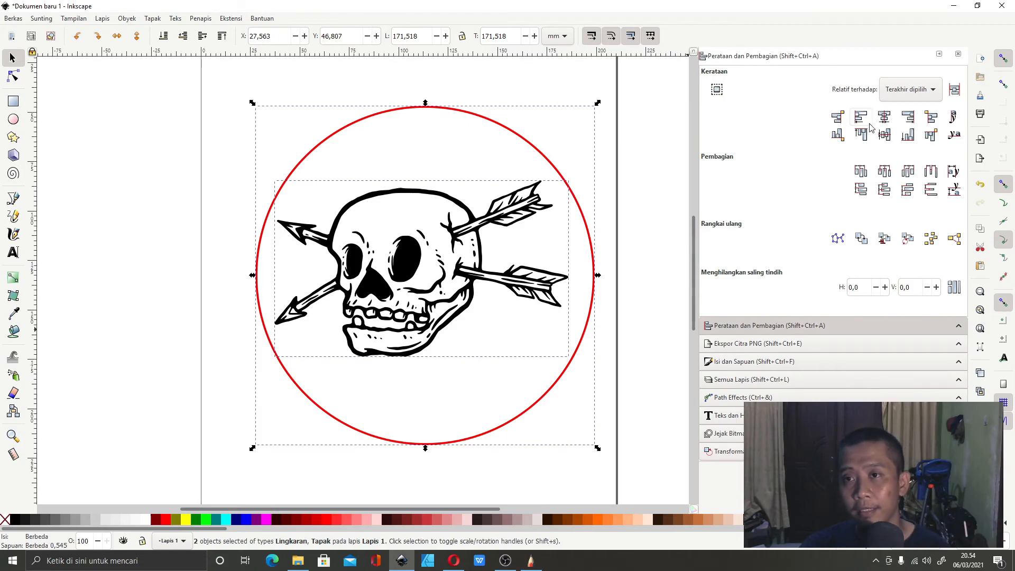
pyautogui.click(884, 134)
pyautogui.click(884, 135)
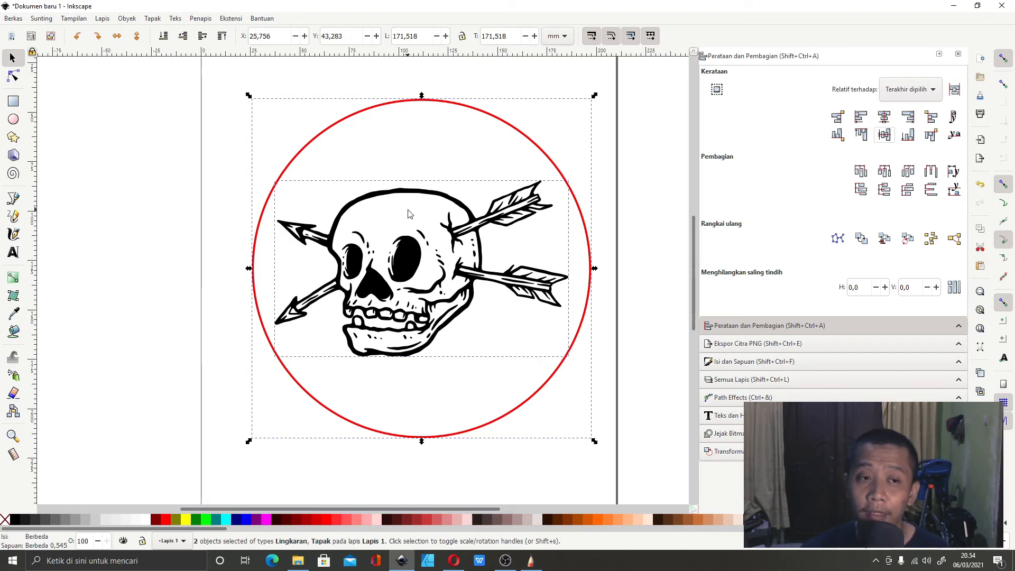
# Add a text line reading "CREATE SOMETHING TODAY" beside the skull and circle.
pyautogui.press('t')
pyautogui.click(151, 304)
pyautogui.write('CREATE SOMETHING')
pyautogui.press('F1')
pyautogui.moveTo(261, 295); pyautogui.dragTo(143, 282)
pyautogui.doubleClick(249, 284)
pyautogui.write('TODAY')
# Add a second text line reading "EVEN IF IT SUCKS" below the first.
pyautogui.click(74, 365)
pyautogui.write('EVE')
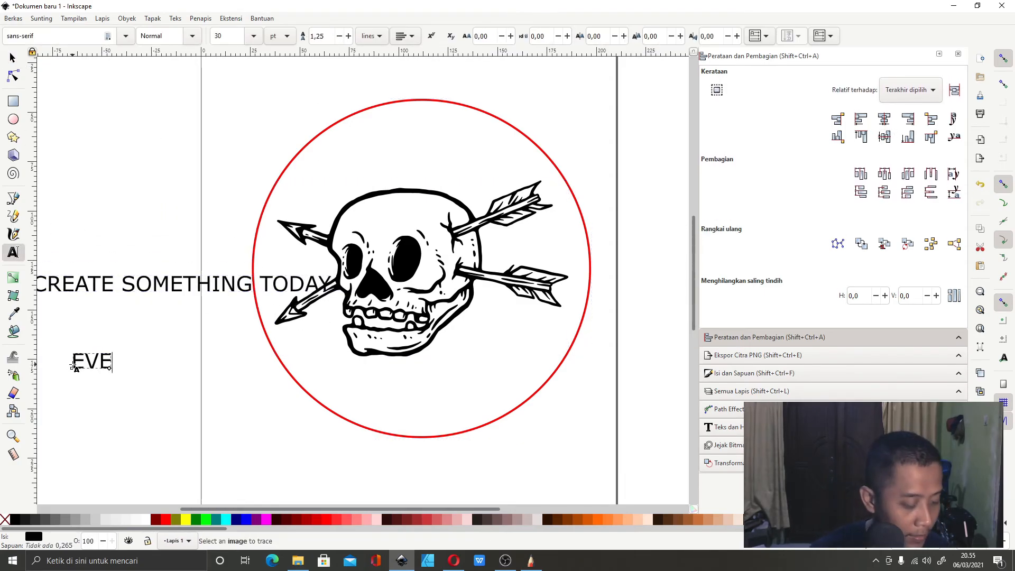
pyautogui.write('N IF IT SUCKS')
pyautogui.press('F1')
# Apply the Biggi Ol font to both text lines and scale them up together proportionally.
pyautogui.keyDown('shift'); pyautogui.click(158, 283); pyautogui.keyUp('shift')
pyautogui.click(724, 427)
pyautogui.click(756, 170)
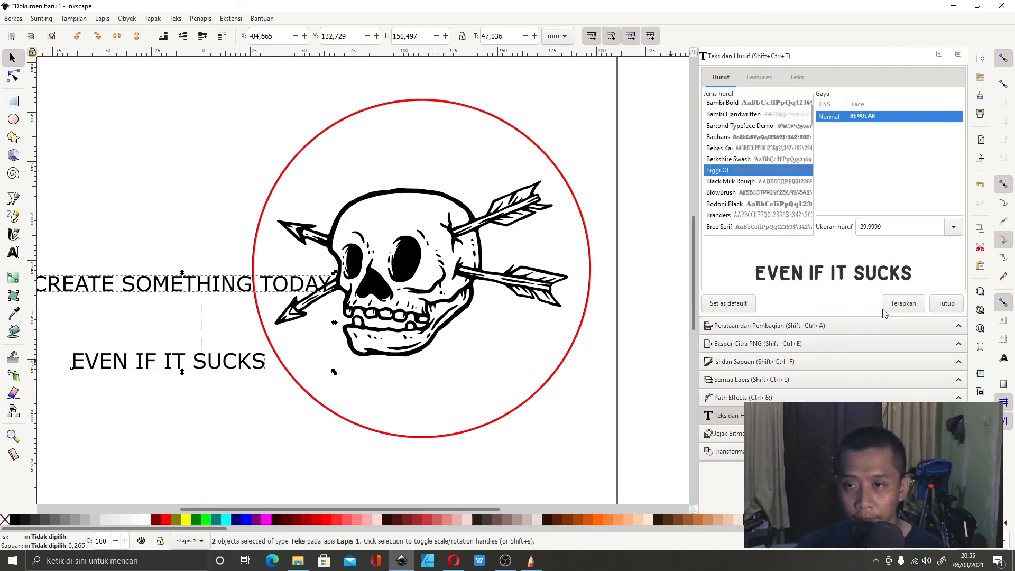
pyautogui.click(902, 303)
pyautogui.moveTo(332, 395); pyautogui.dragTo(404, 435)
# Put the "CREATE SOMETHING TODAY" text on the red circle and rotate the circle to bring the lettering over the skull.
pyautogui.keyDown('shift'); pyautogui.click(299, 298); pyautogui.keyUp('shift')
pyautogui.click(175, 17)
pyautogui.click(193, 75)
pyautogui.click(385, 183)
pyautogui.moveTo(541, 175); pyautogui.dragTo(231, 324)
# Enlarge the red circle to about 243 mm in diameter and adjust its rotation so the curved text arches above the skull.
pyautogui.scroll(-2, 231, 324)
pyautogui.scroll(1, 274, 341)
pyautogui.moveTo(434, 385); pyautogui.dragTo(484, 438)
pyautogui.moveTo(487, 162); pyautogui.dragTo(526, 226)
pyautogui.click(424, 346)
pyautogui.moveTo(474, 366); pyautogui.dragTo(430, 425)
pyautogui.scroll(2, 408, 317)
pyautogui.scroll(-1, 459, 412)
# Change the font size of the whole curved "CREATE SOMETHING TODAY" text.
pyautogui.doubleClick(408, 199)
pyautogui.hotkey('ctrl', 'a')
pyautogui.click(953, 226)
pyautogui.click(898, 483)
pyautogui.click(902, 315)
pyautogui.press('F1')
# Rotate the red circle slightly counterclockwise to balance the curved text over the skull.
pyautogui.click(495, 317)
pyautogui.click(494, 317)
pyautogui.moveTo(497, 442); pyautogui.dragTo(512, 419)
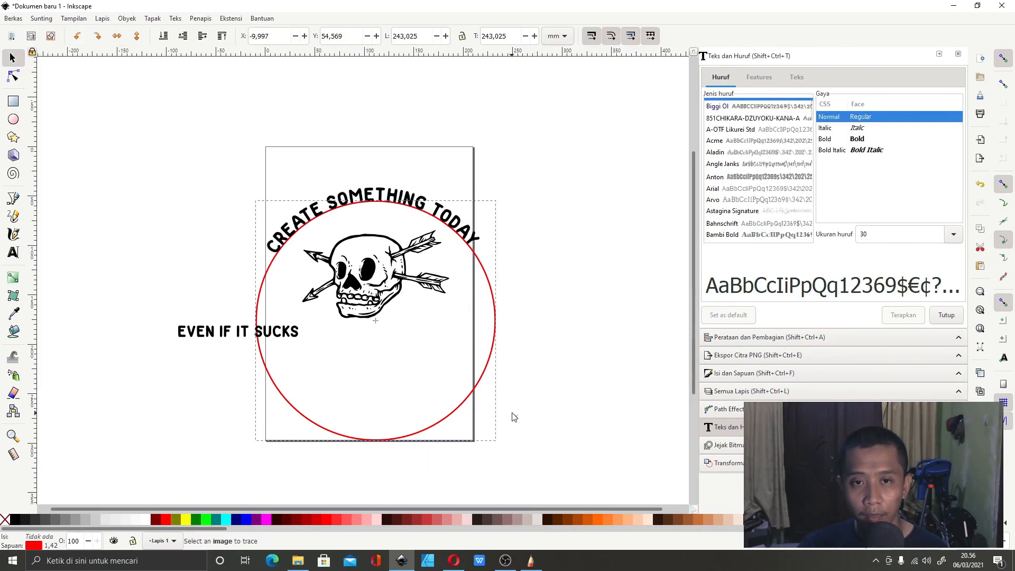
# Widen the letter spacing of the whole curved "CREATE SOMETHING TODAY" text.
pyautogui.scroll(1, 426, 234)
pyautogui.click(13, 251)
pyautogui.click(264, 201)
pyautogui.hotkey('ctrl', 'a')
pyautogui.click(436, 38)
pyautogui.press('F1')
# Rotate the circle slightly counterclockwise to recentre the widened text, then select the skull with it and open the alignment options.
pyautogui.click(505, 280)
pyautogui.moveTo(528, 184); pyautogui.dragTo(512, 172)
pyautogui.keyDown('shift'); pyautogui.click(389, 296); pyautogui.keyUp('shift')
pyautogui.click(806, 326)
pyautogui.scroll(-1, 428, 201)
# Change the font size of the "EVEN IF IT SUCKS" text and set its letter spacing to 5.
pyautogui.click(248, 321)
pyautogui.click(724, 416)
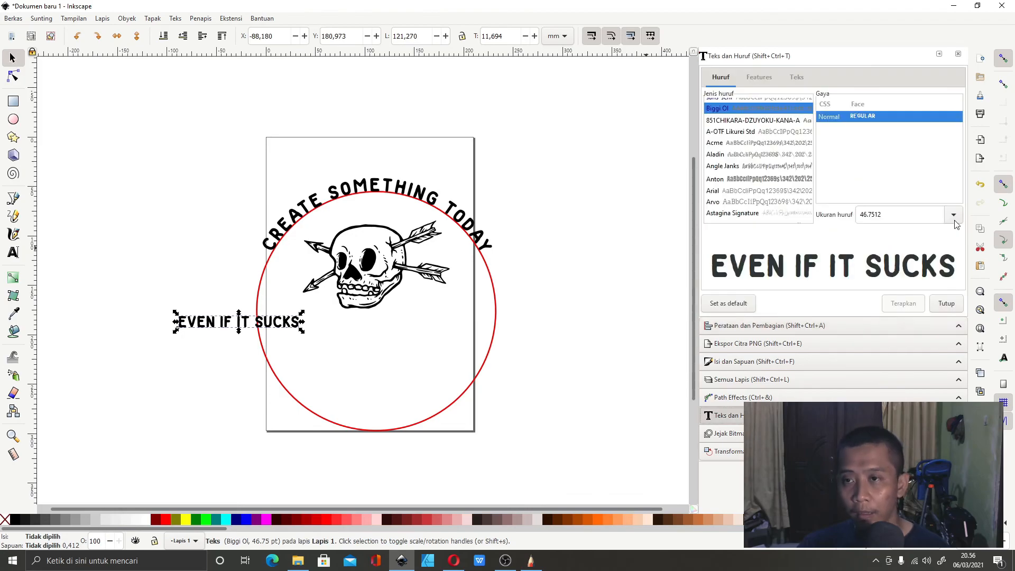
pyautogui.click(901, 304)
pyautogui.click(13, 252)
pyautogui.doubleClick(484, 36)
pyautogui.write('5')
pyautogui.press('Return')
pyautogui.press('F1')
# Move the "EVEN IF IT SUCKS" text beneath the skull and centre it horizontally.
pyautogui.moveTo(248, 320); pyautogui.dragTo(354, 333)
pyautogui.click(806, 326)
pyautogui.click(883, 116)
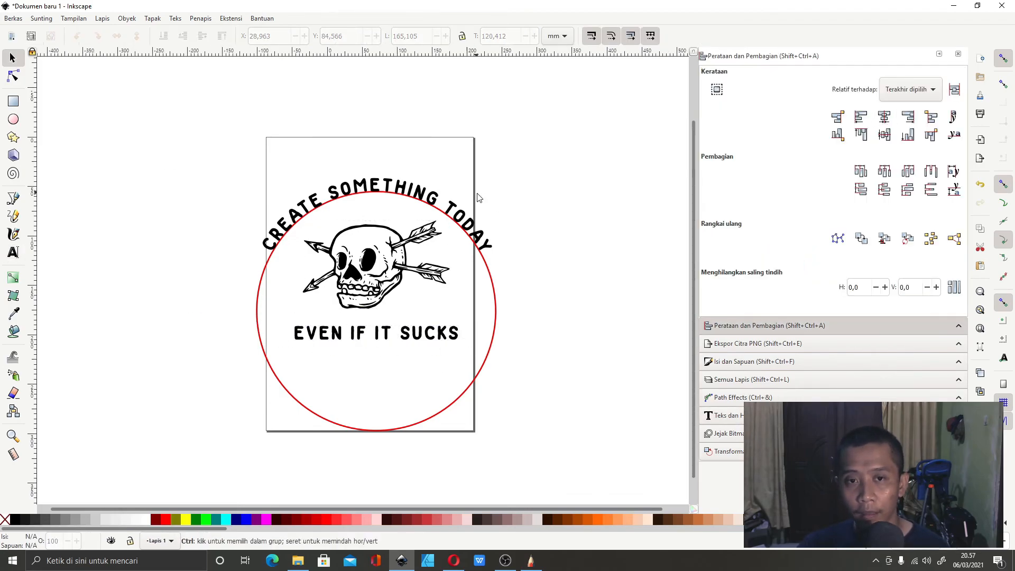
# Convert the curved "CREATE SOMETHING TODAY" text to paths and delete the red guide circle.
pyautogui.scroll(-2, 600, 171)
pyautogui.scroll(2, 600, 171)
pyautogui.click(504, 244)
pyautogui.hotkey('ctrl', 'shift', 'c')
pyautogui.click(505, 281)
pyautogui.press('Delete')
# Select the skull and both text lines together and reposition the whole composition near the upper middle of the page.
pyautogui.moveTo(580, 131); pyautogui.dragTo(231, 363)
pyautogui.moveTo(509, 347); pyautogui.dragTo(436, 294)
pyautogui.scroll(3, 387, 225)
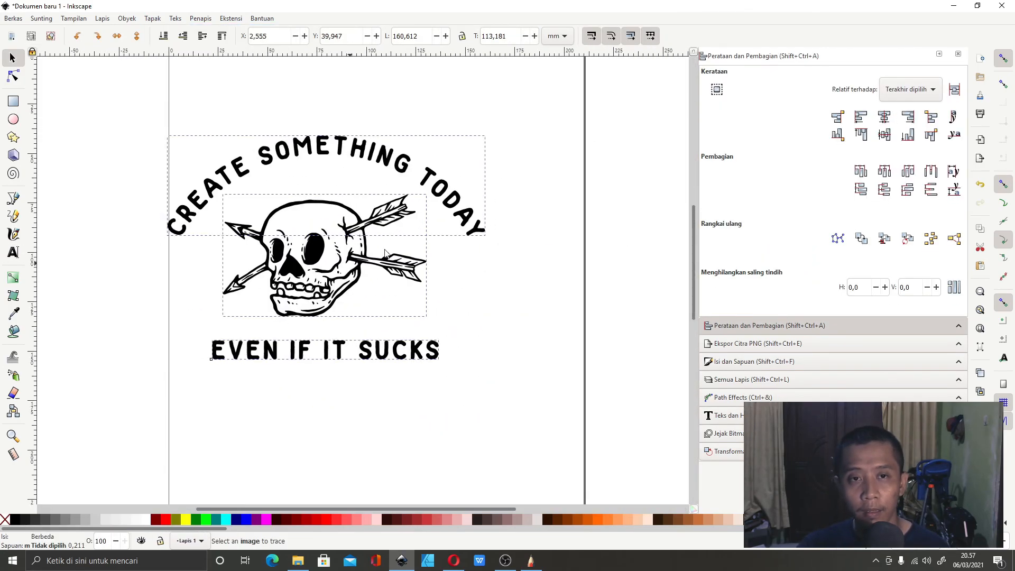
pyautogui.moveTo(319, 351); pyautogui.dragTo(380, 325)
pyautogui.click(469, 413)
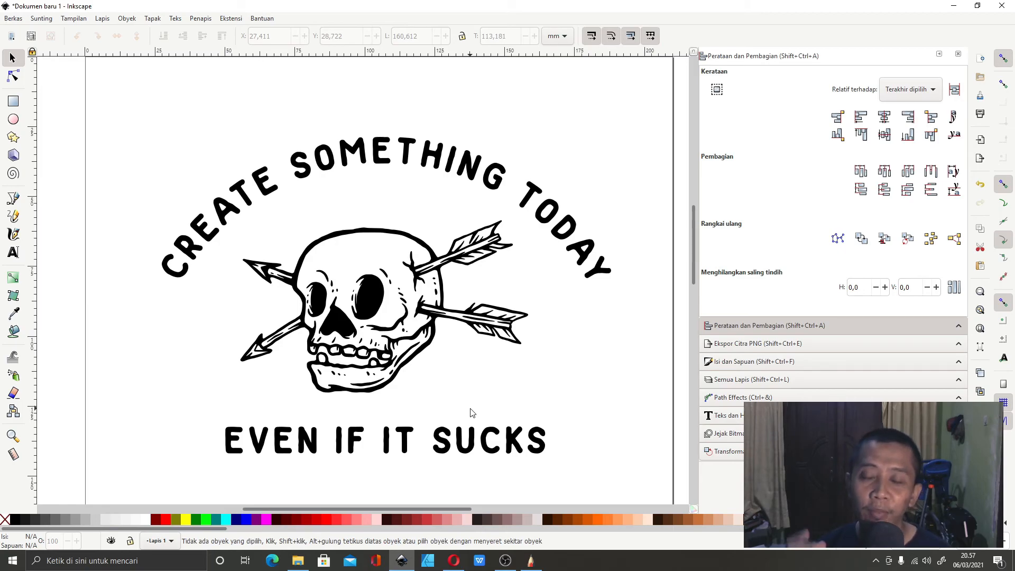